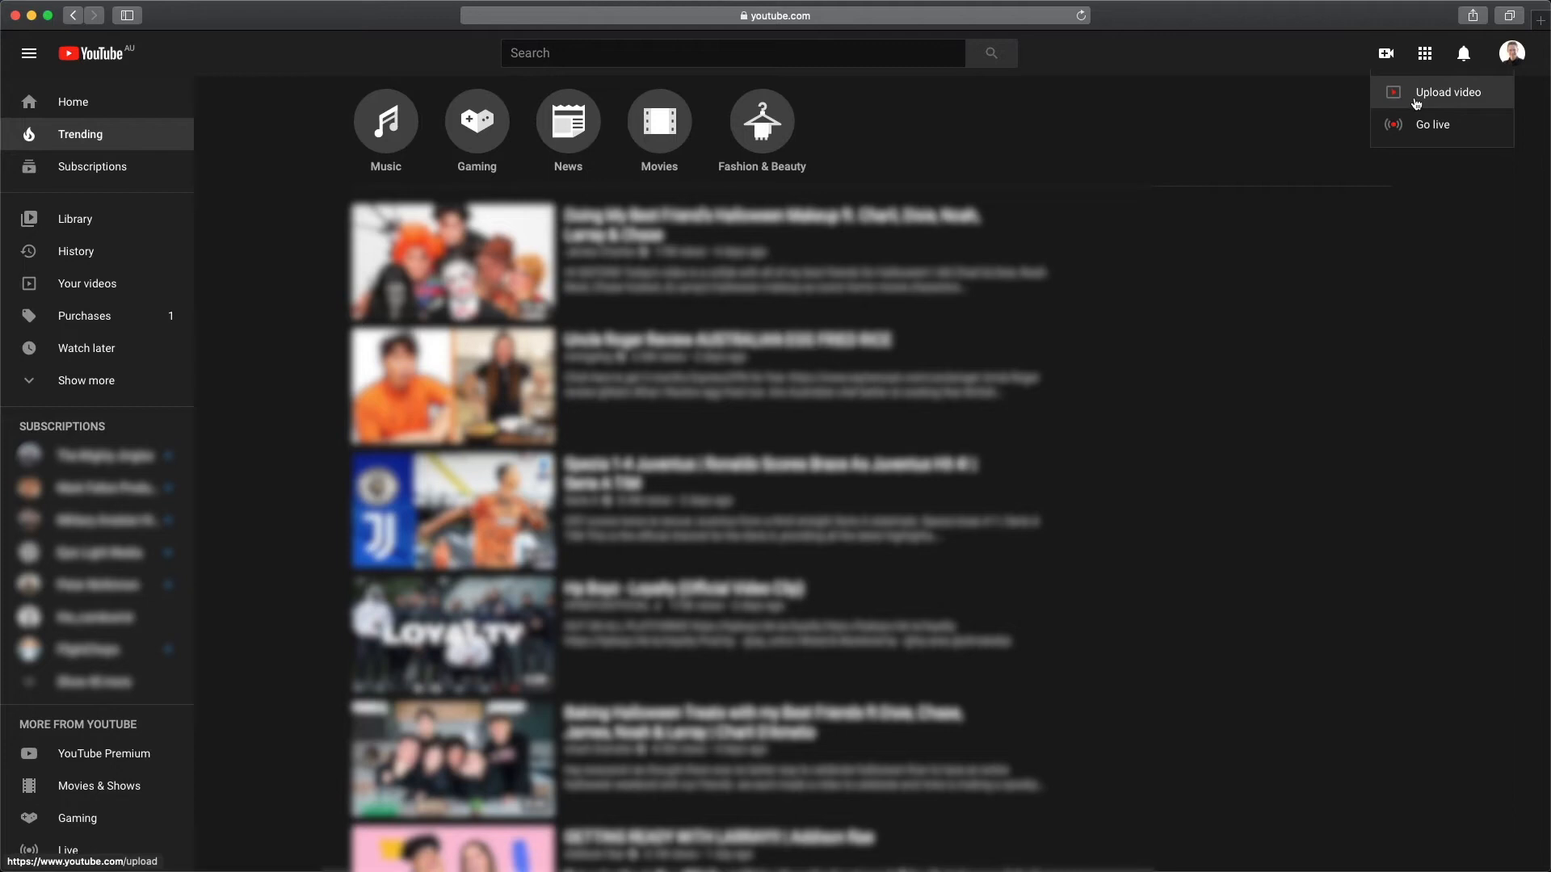
Open the live streaming area and start scheduling a new stream without reusing previous settings.
{"action": "left_click", "coordinate": [1434, 127]}
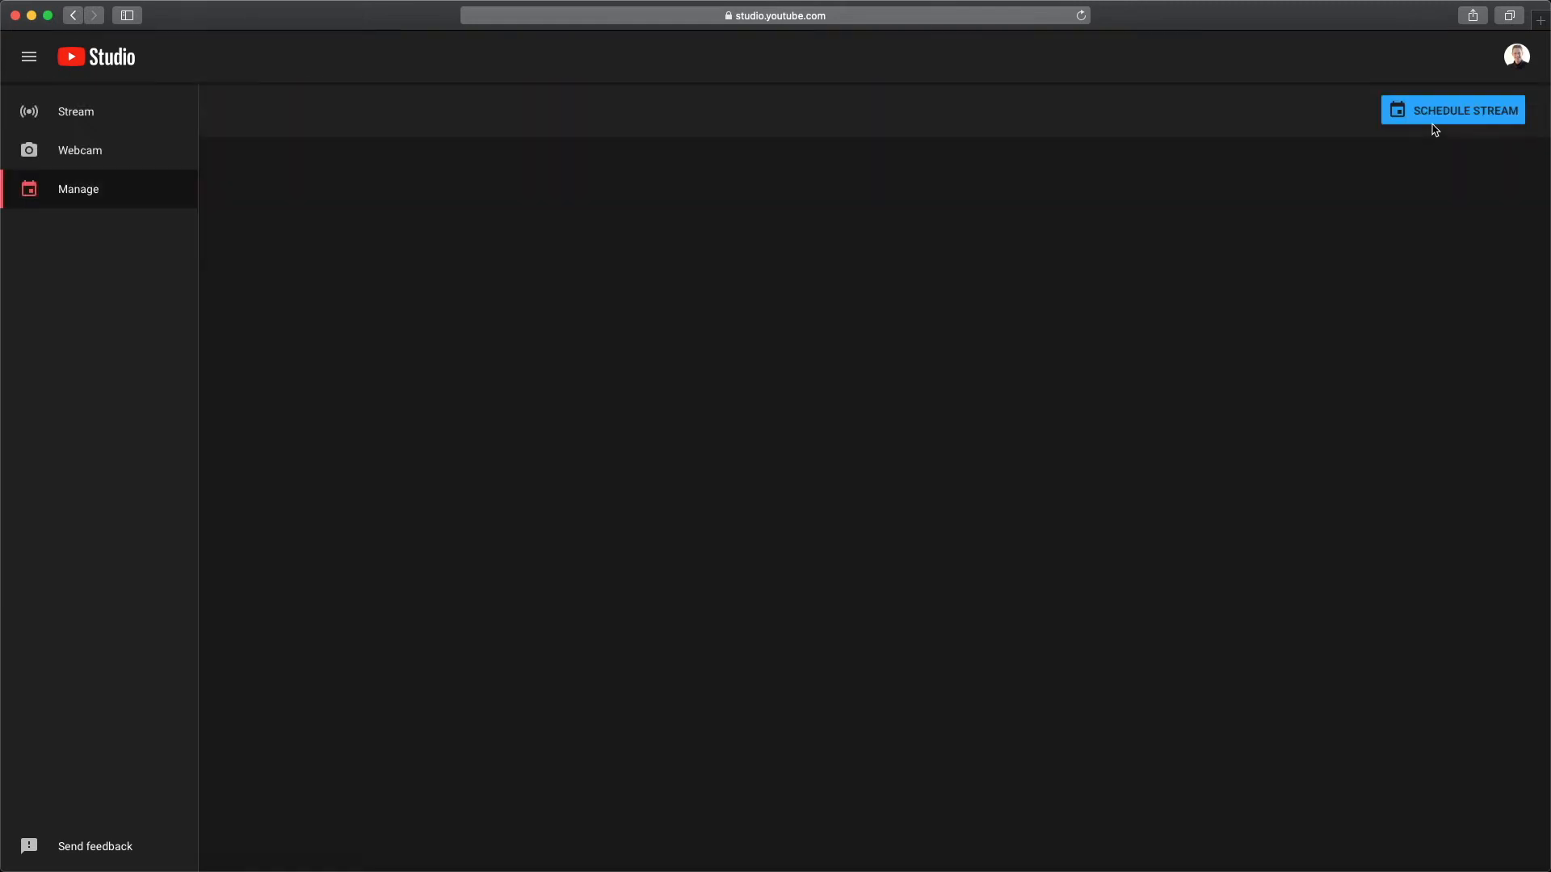
{"action": "left_click", "coordinate": [1436, 118]}
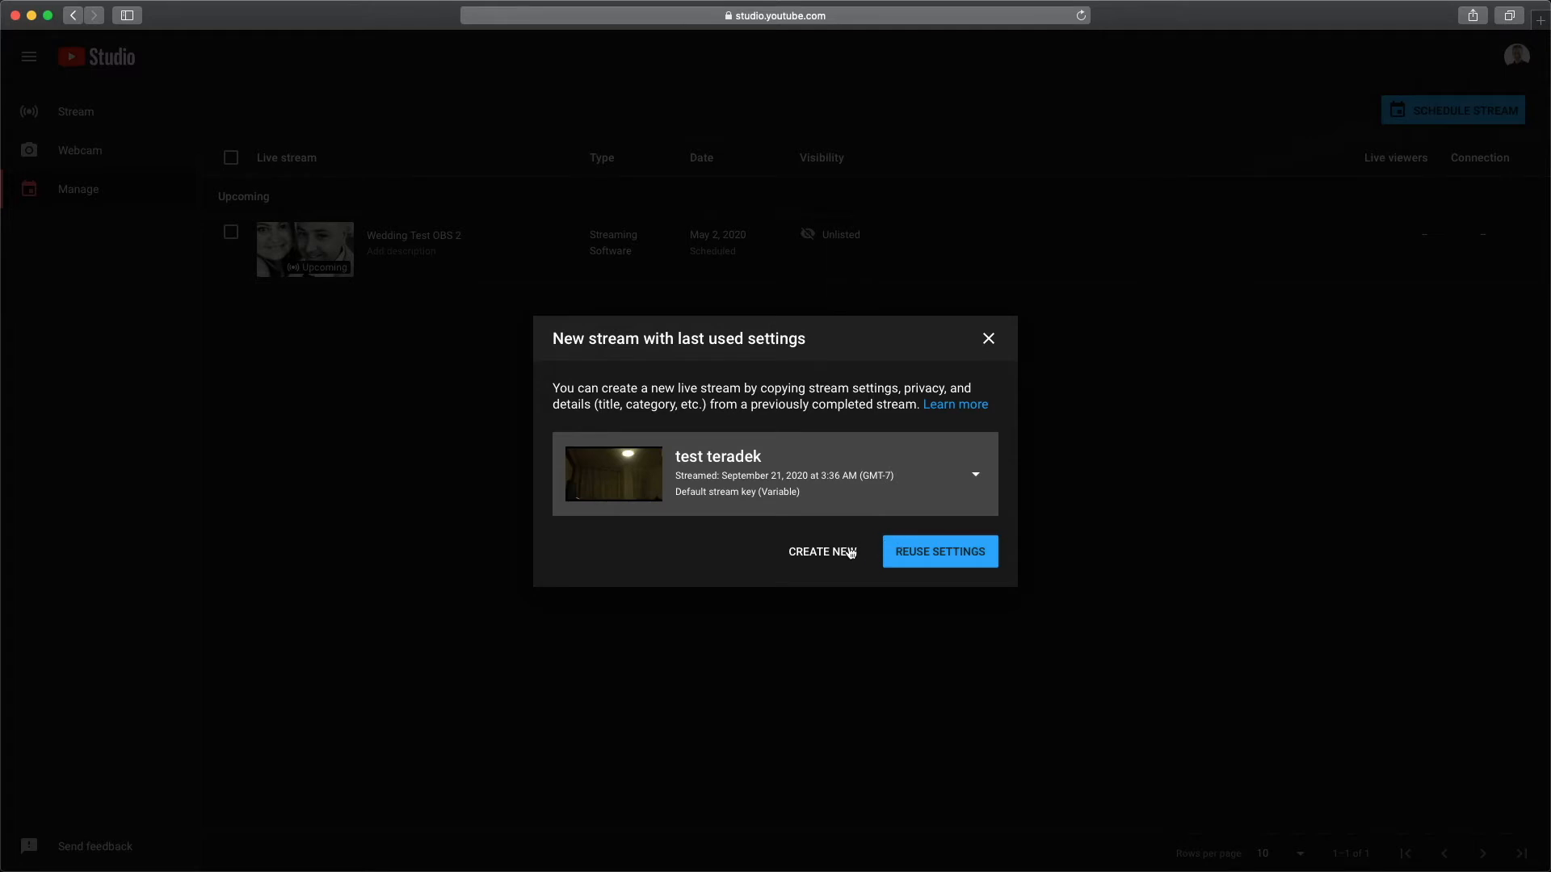
{"action": "left_click", "coordinate": [823, 552]}
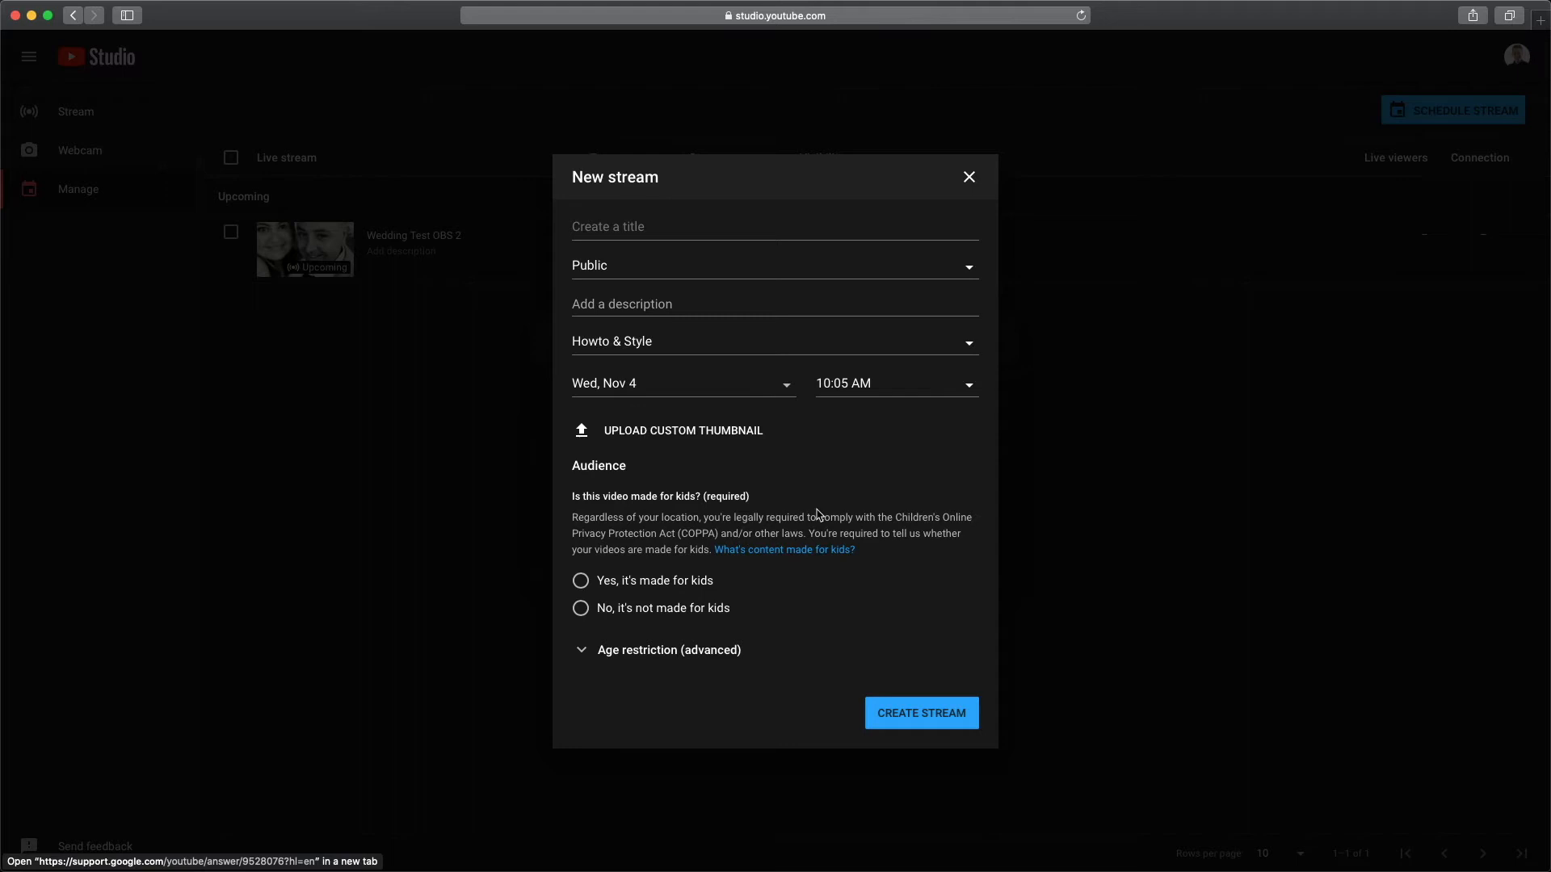
Title the new stream "Test Stream Tutorial" and set its visibility to Unlisted.
{"action": "left_click", "coordinate": [635, 229]}
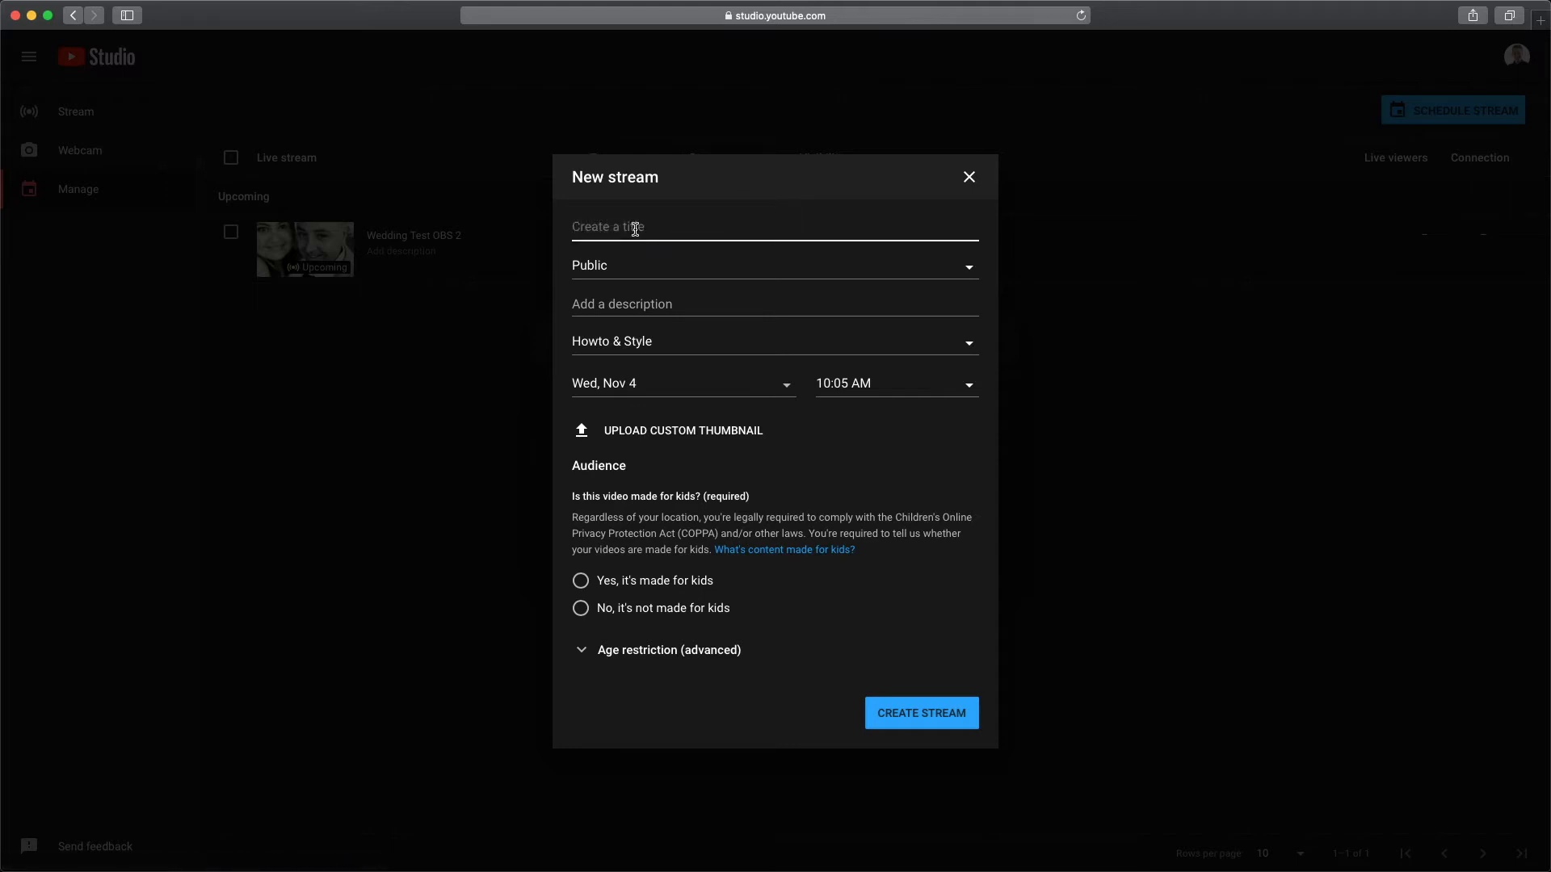
{"action": "type", "text": "Test Stream Tutorial"}
{"action": "left_click", "coordinate": [971, 272]}
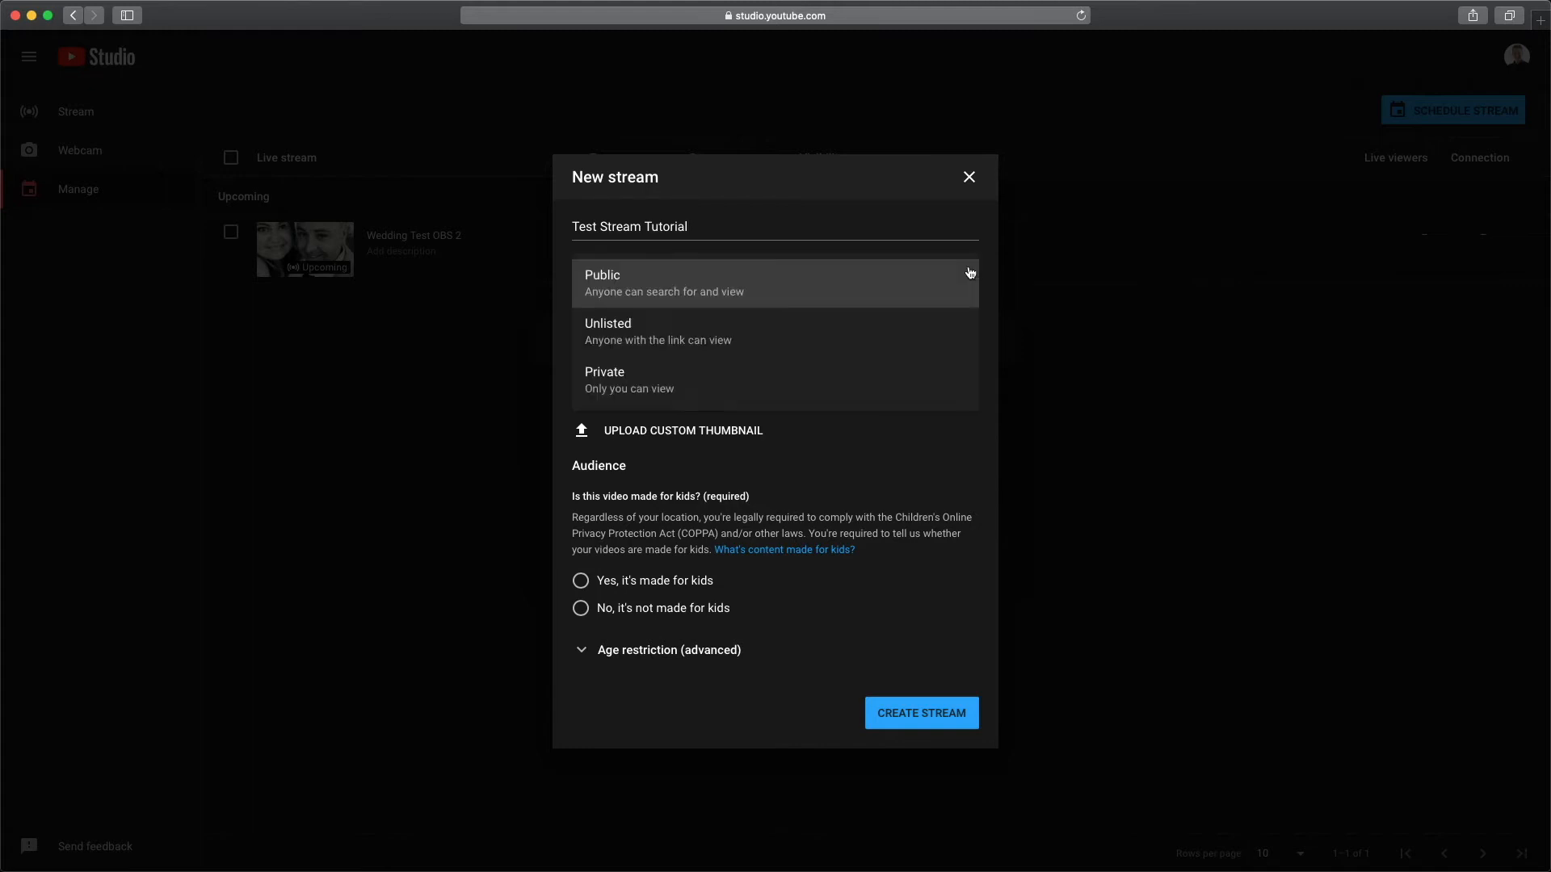
{"action": "left_click", "coordinate": [689, 330]}
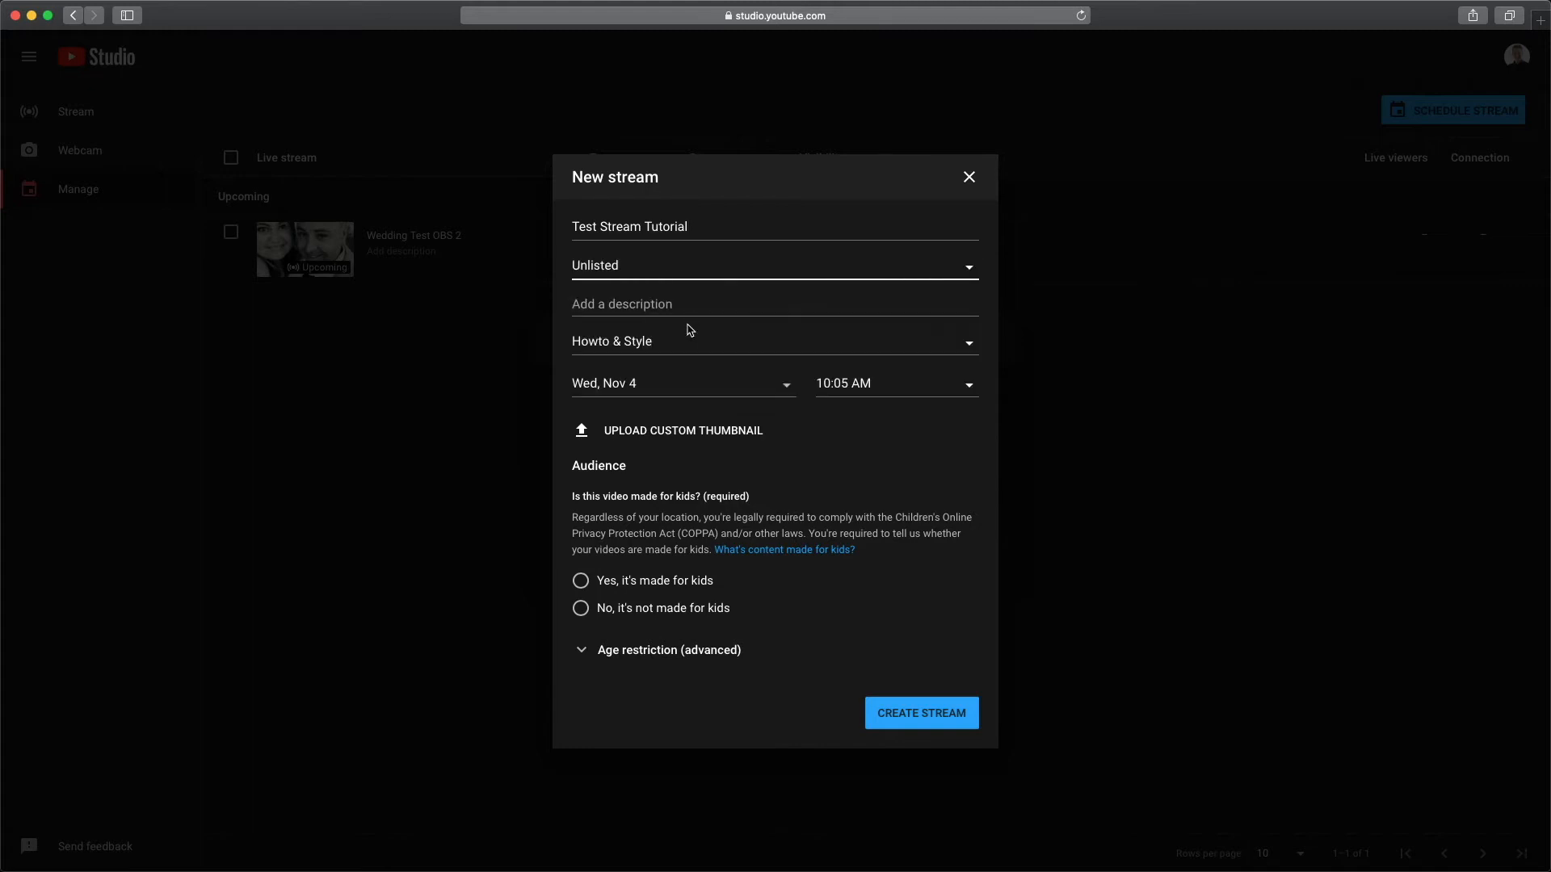
Add the description "A test stream lesson" and set the stream's category to Education.
{"action": "left_click", "coordinate": [681, 307]}
{"action": "type", "text": "A test stream lesson"}
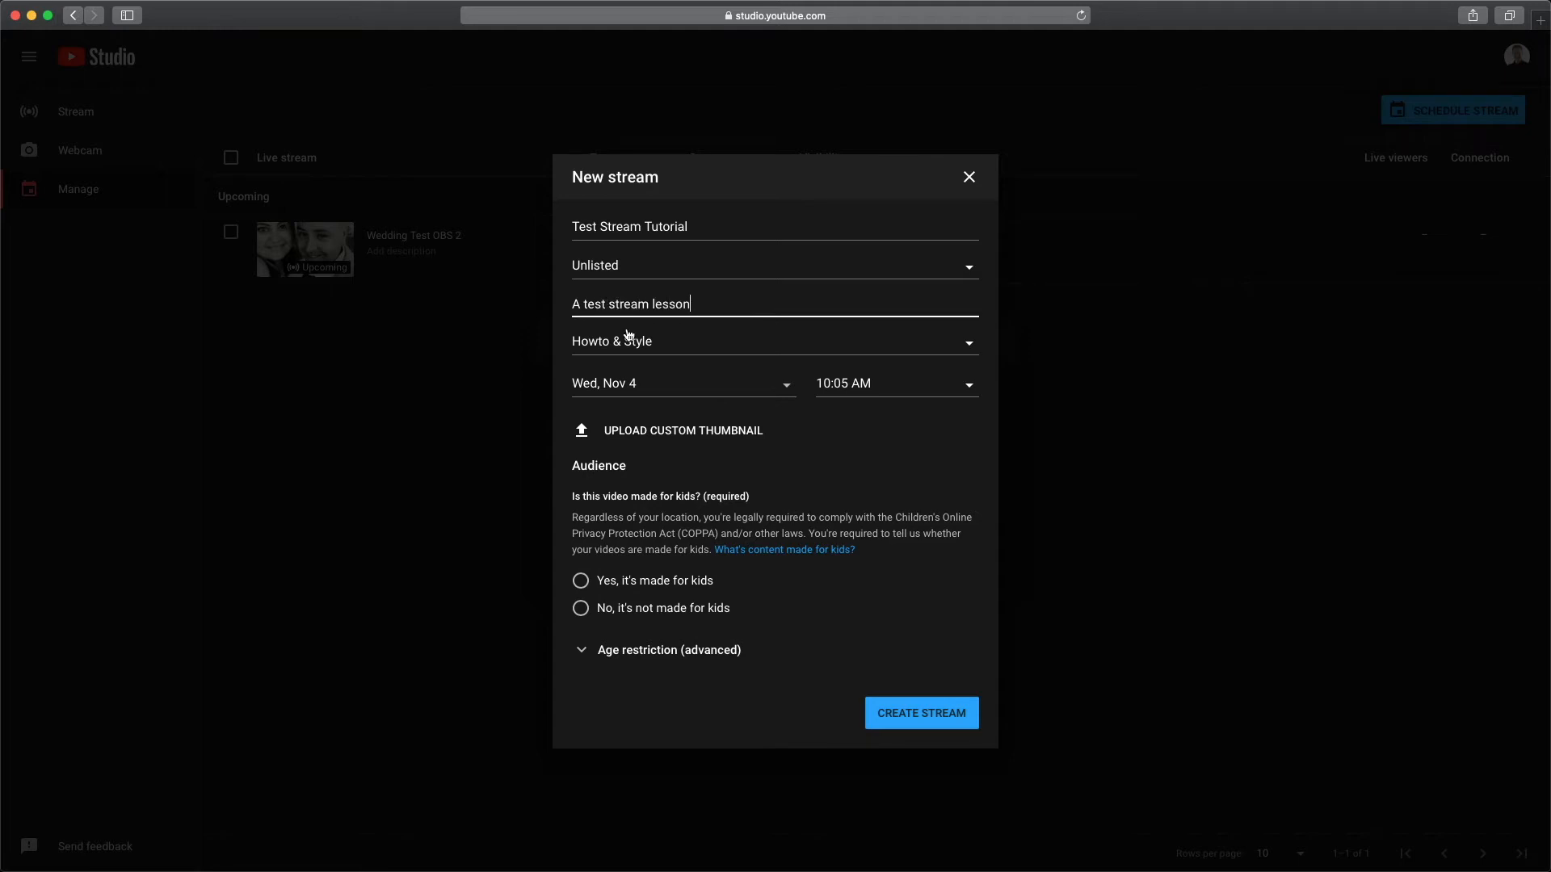
{"action": "left_click", "coordinate": [967, 348]}
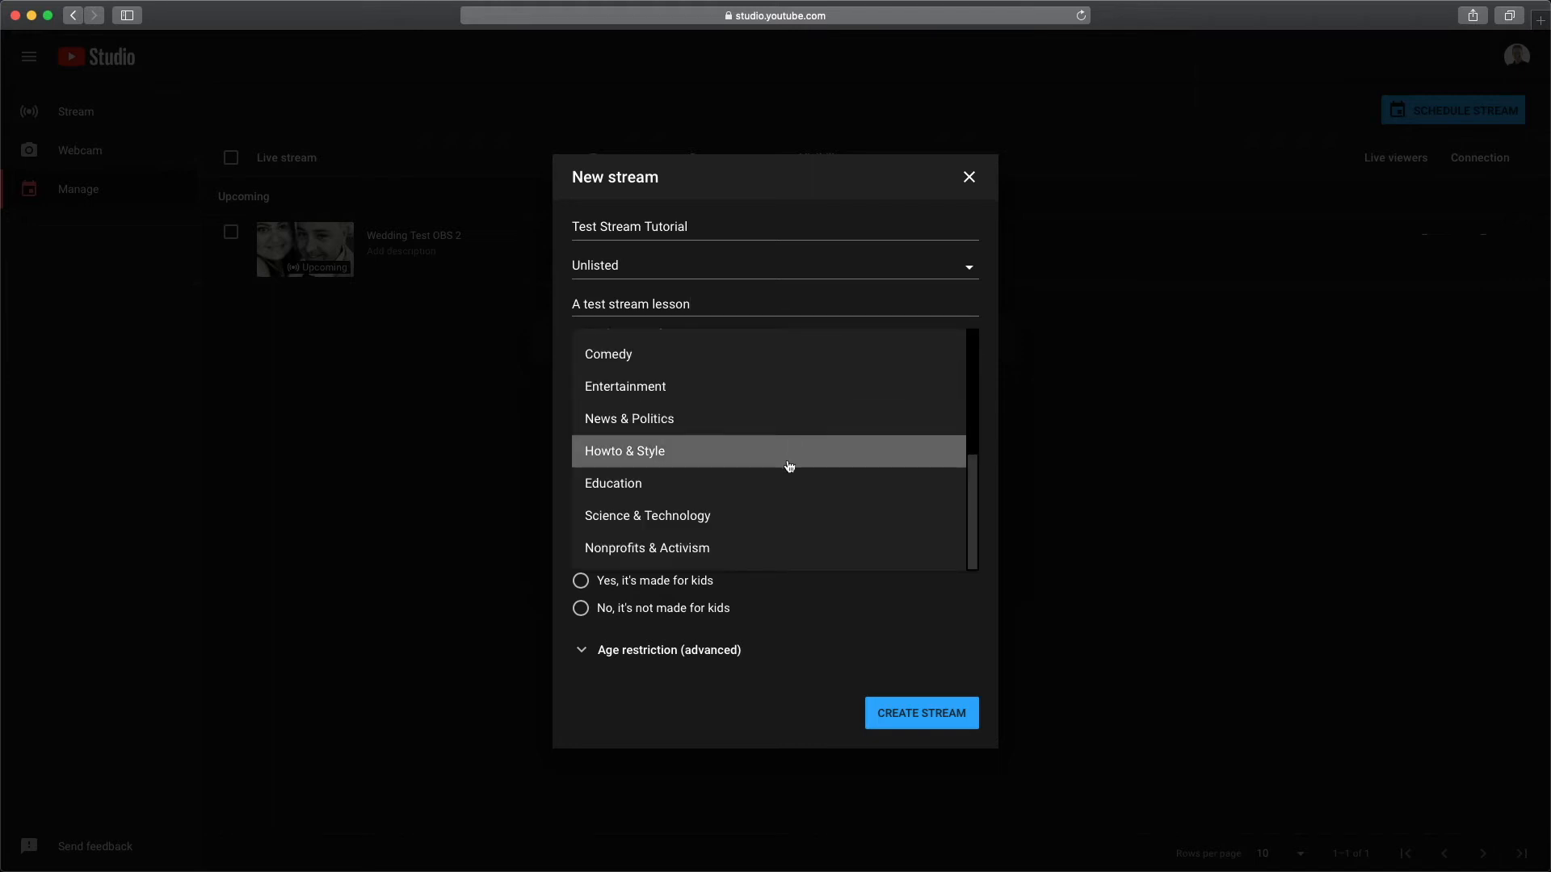
{"action": "left_click", "coordinate": [813, 492]}
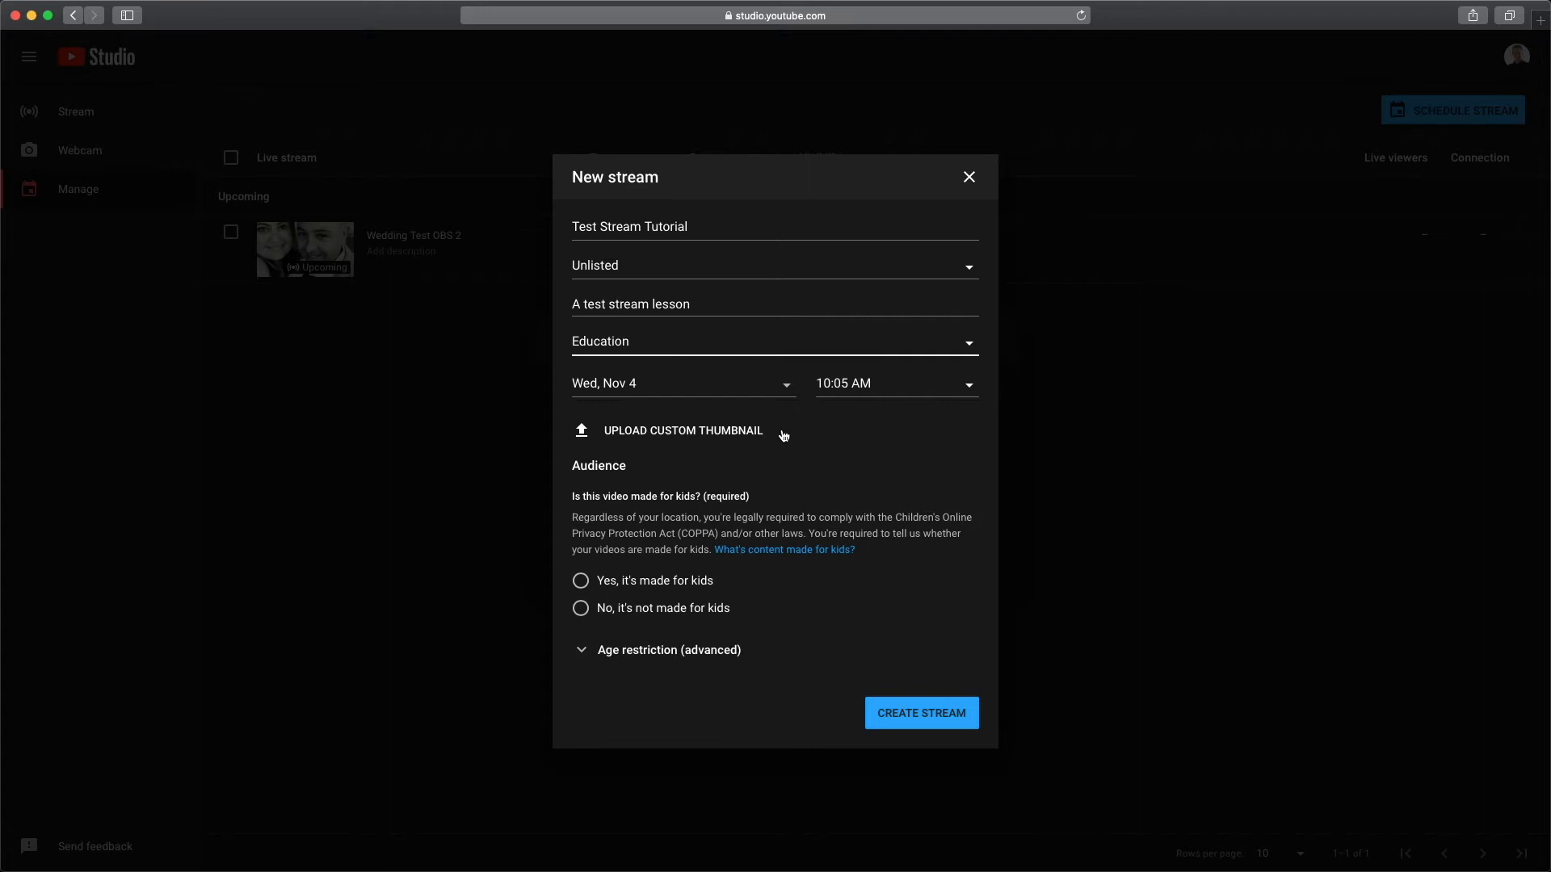
Keep the stream's date at Wed, Nov 4 and set its start time to 10:15 AM.
{"action": "left_click", "coordinate": [787, 388]}
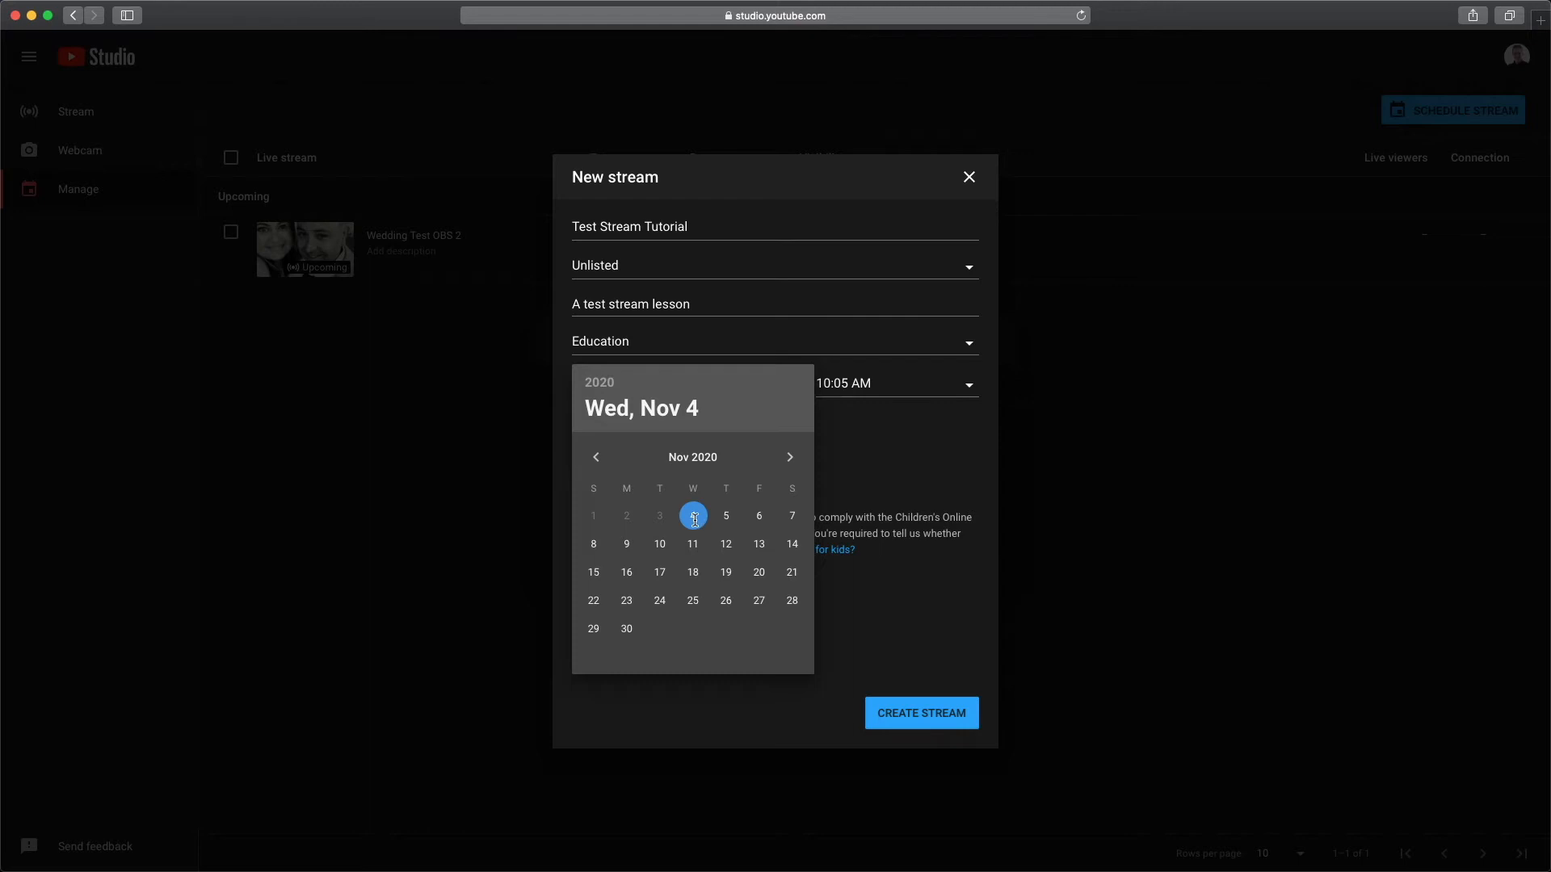
{"action": "left_click", "coordinate": [899, 387]}
{"action": "left_click", "coordinate": [900, 386]}
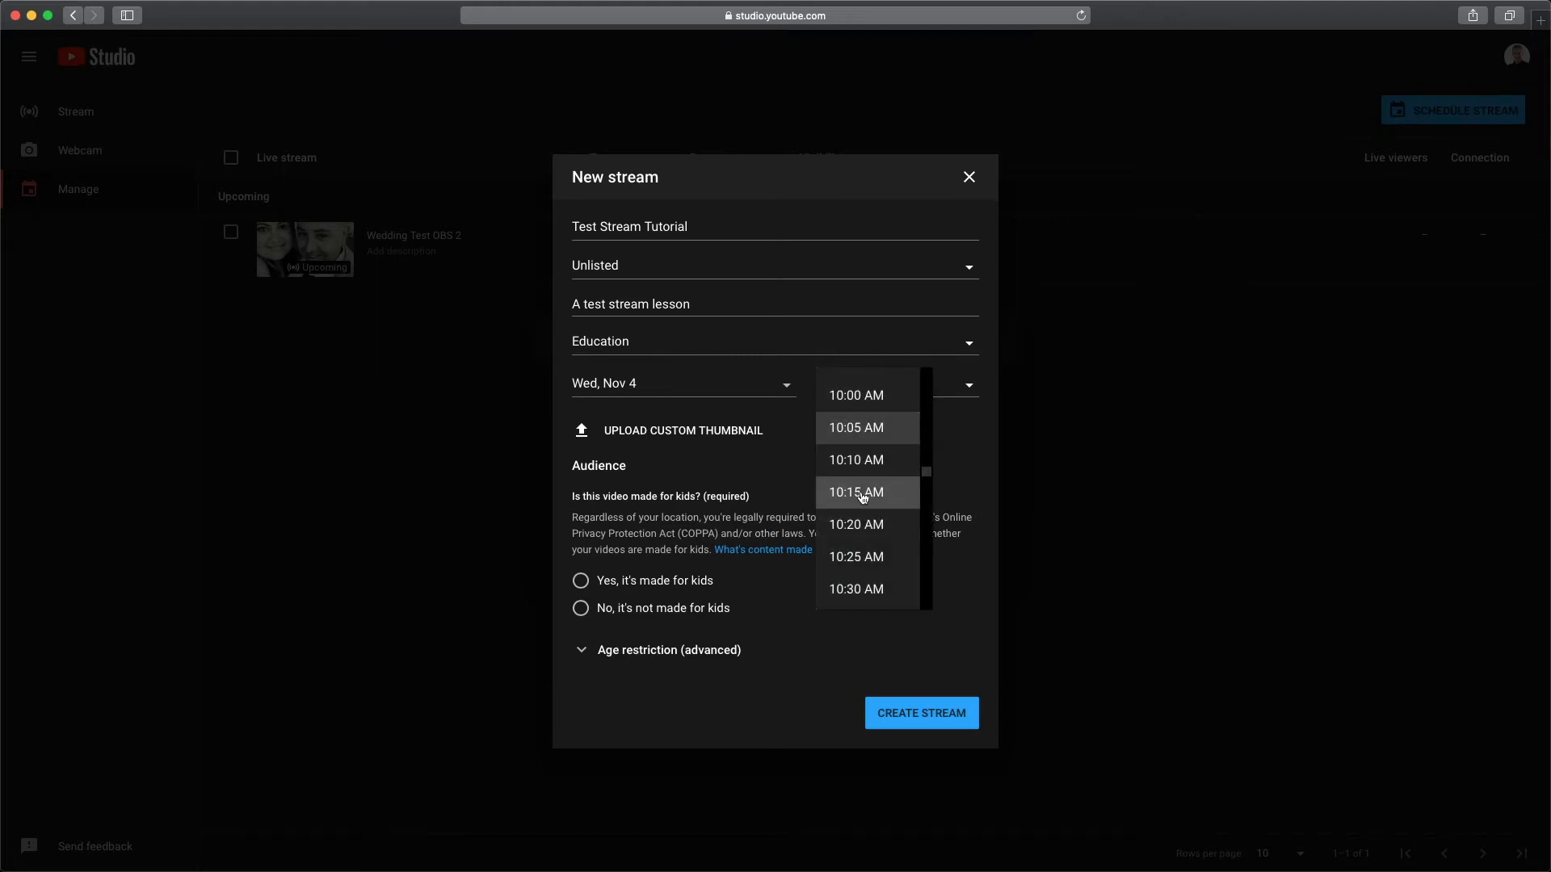
{"action": "left_click", "coordinate": [863, 495]}
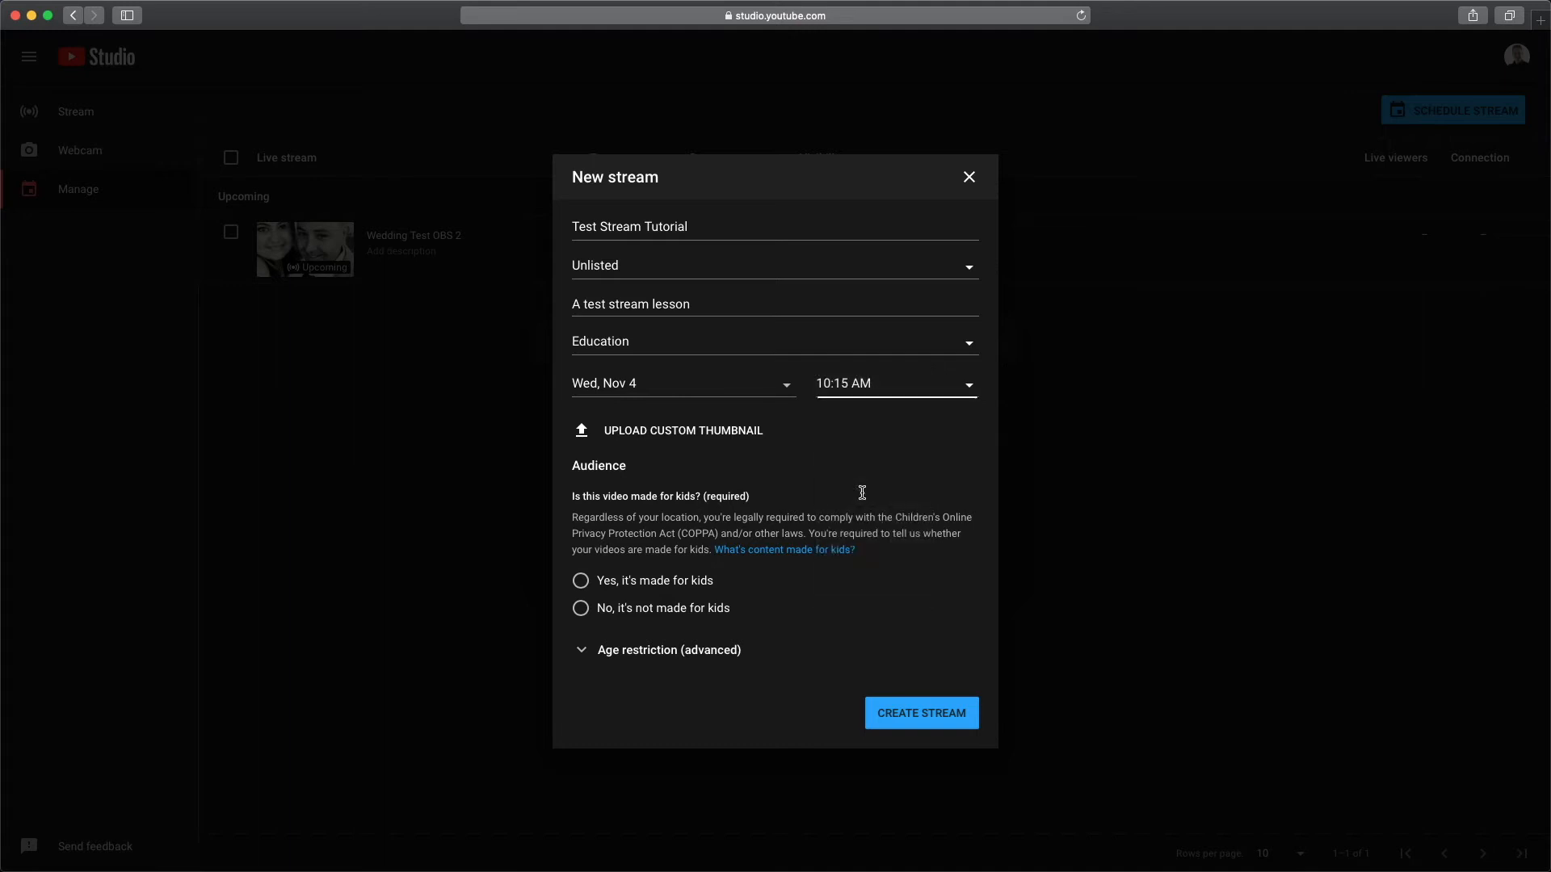
Upload 250mm Sunset.jpg as the custom thumbnail and create the stream marked as made for kids.
{"action": "left_click", "coordinate": [732, 433]}
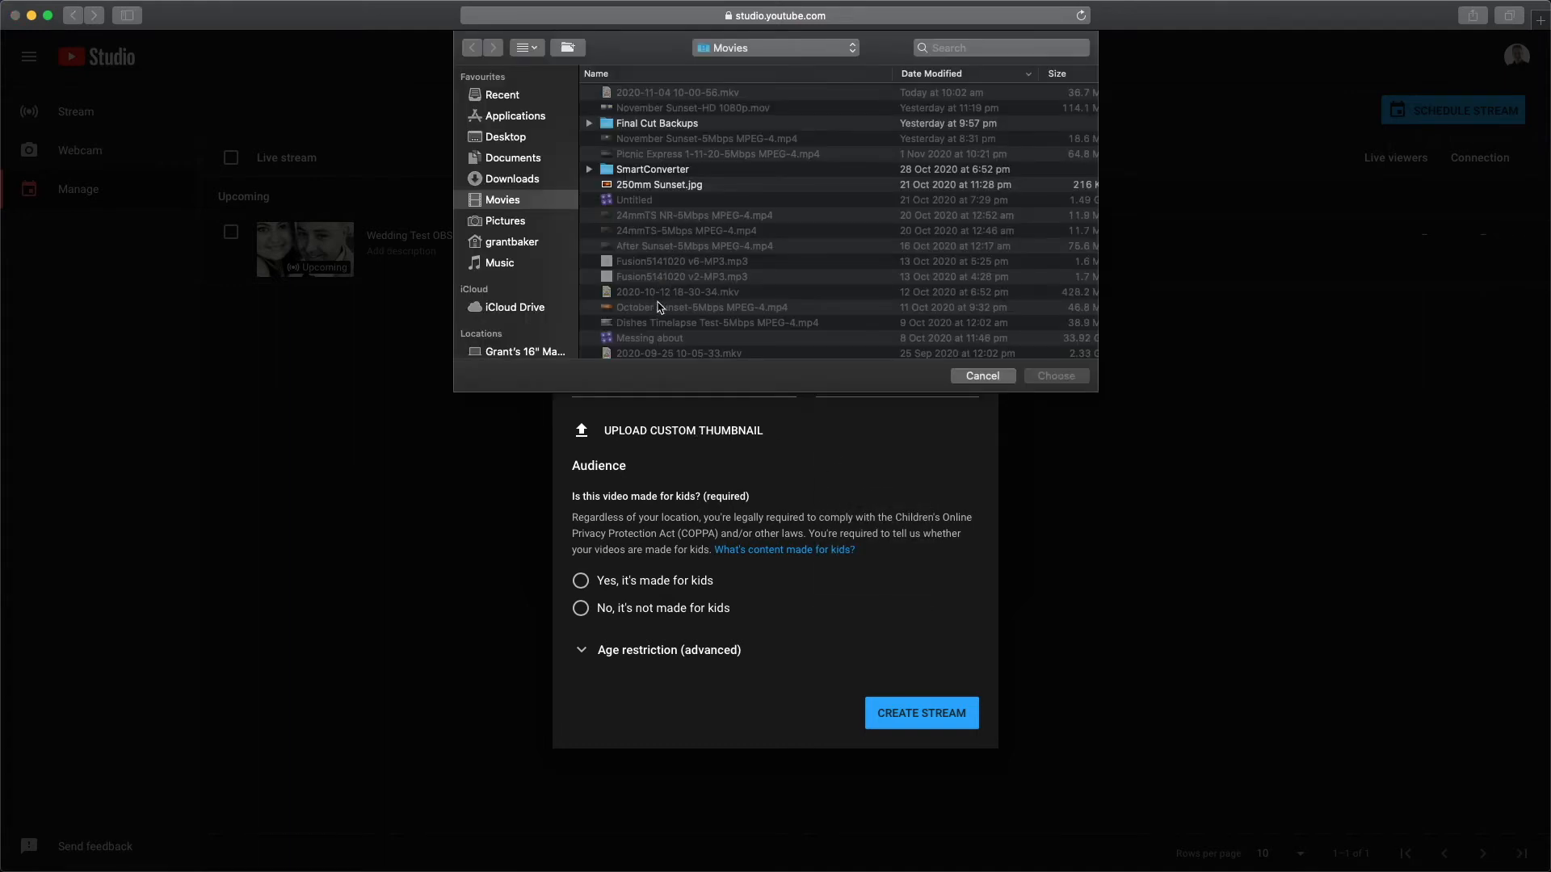
{"action": "left_click", "coordinate": [660, 186]}
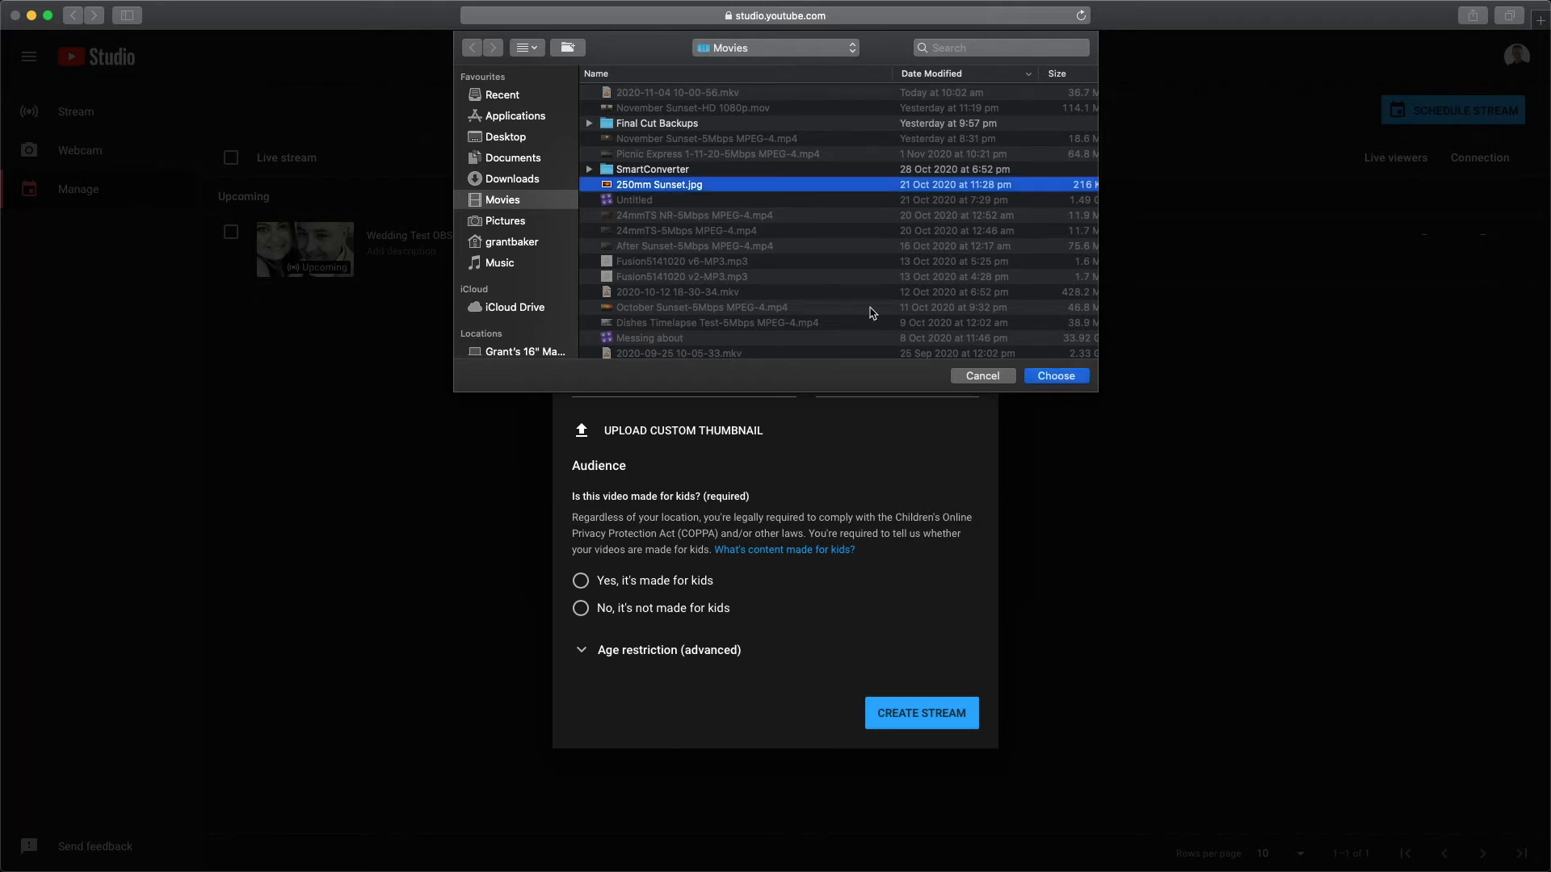
{"action": "left_click", "coordinate": [1051, 377]}
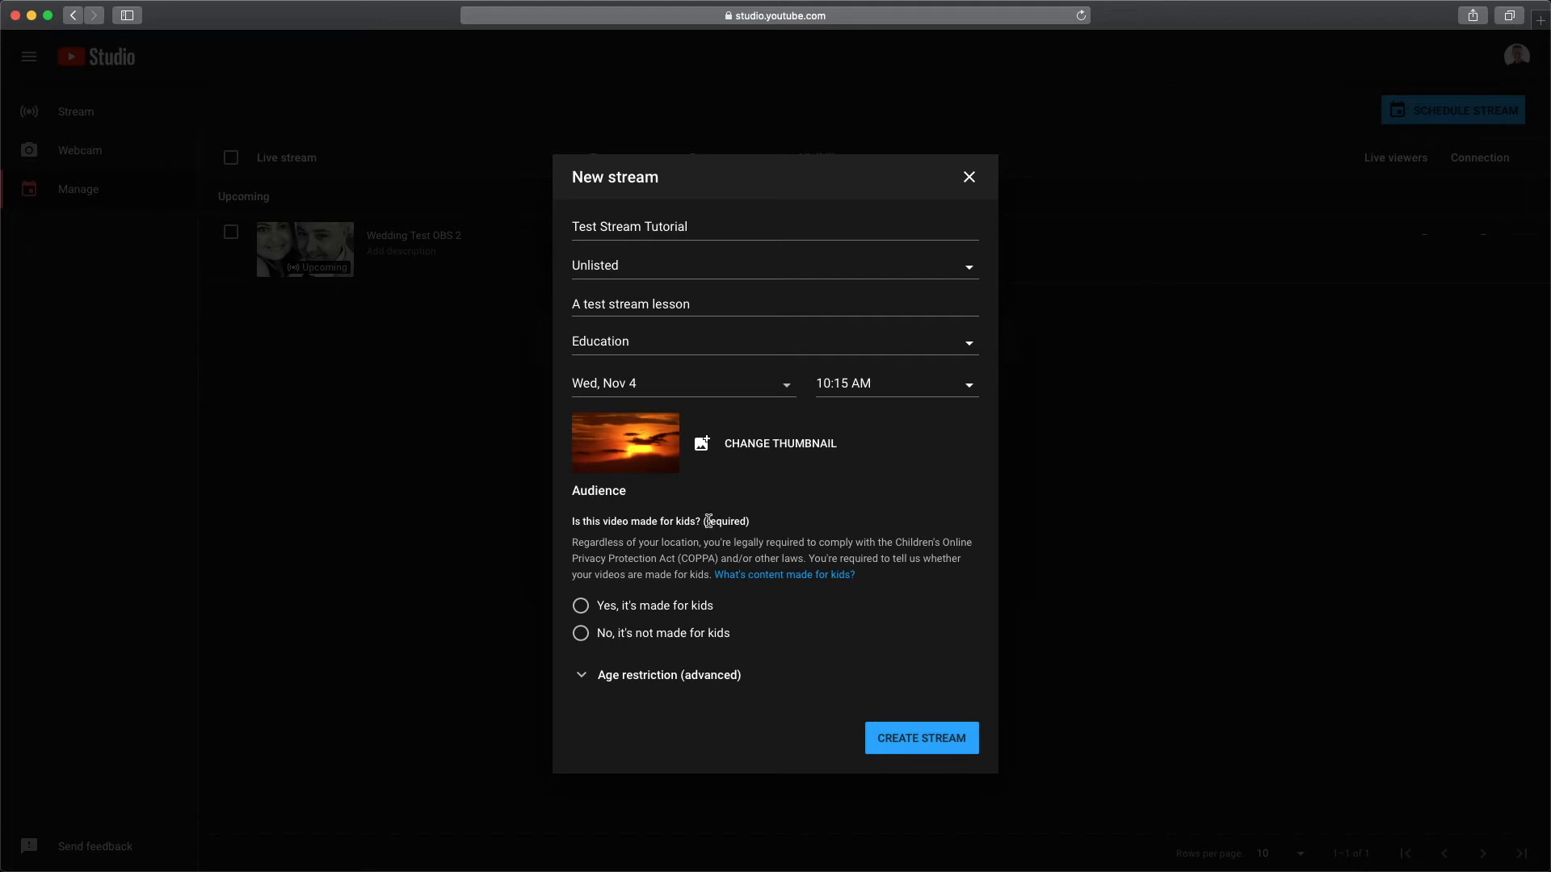
{"action": "left_click", "coordinate": [580, 606]}
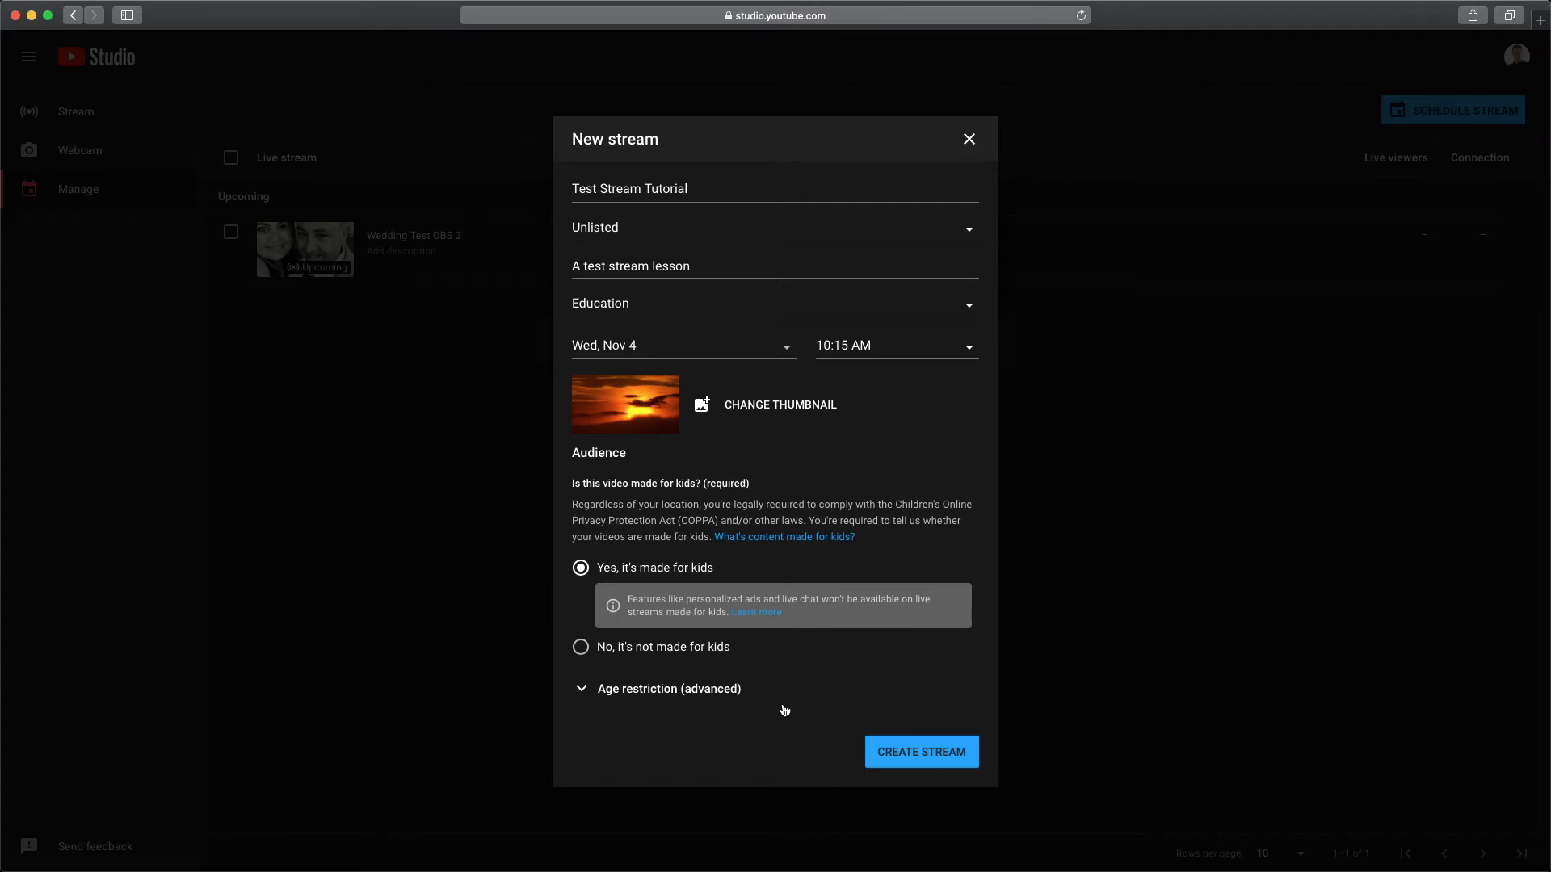
{"action": "left_click", "coordinate": [904, 757]}
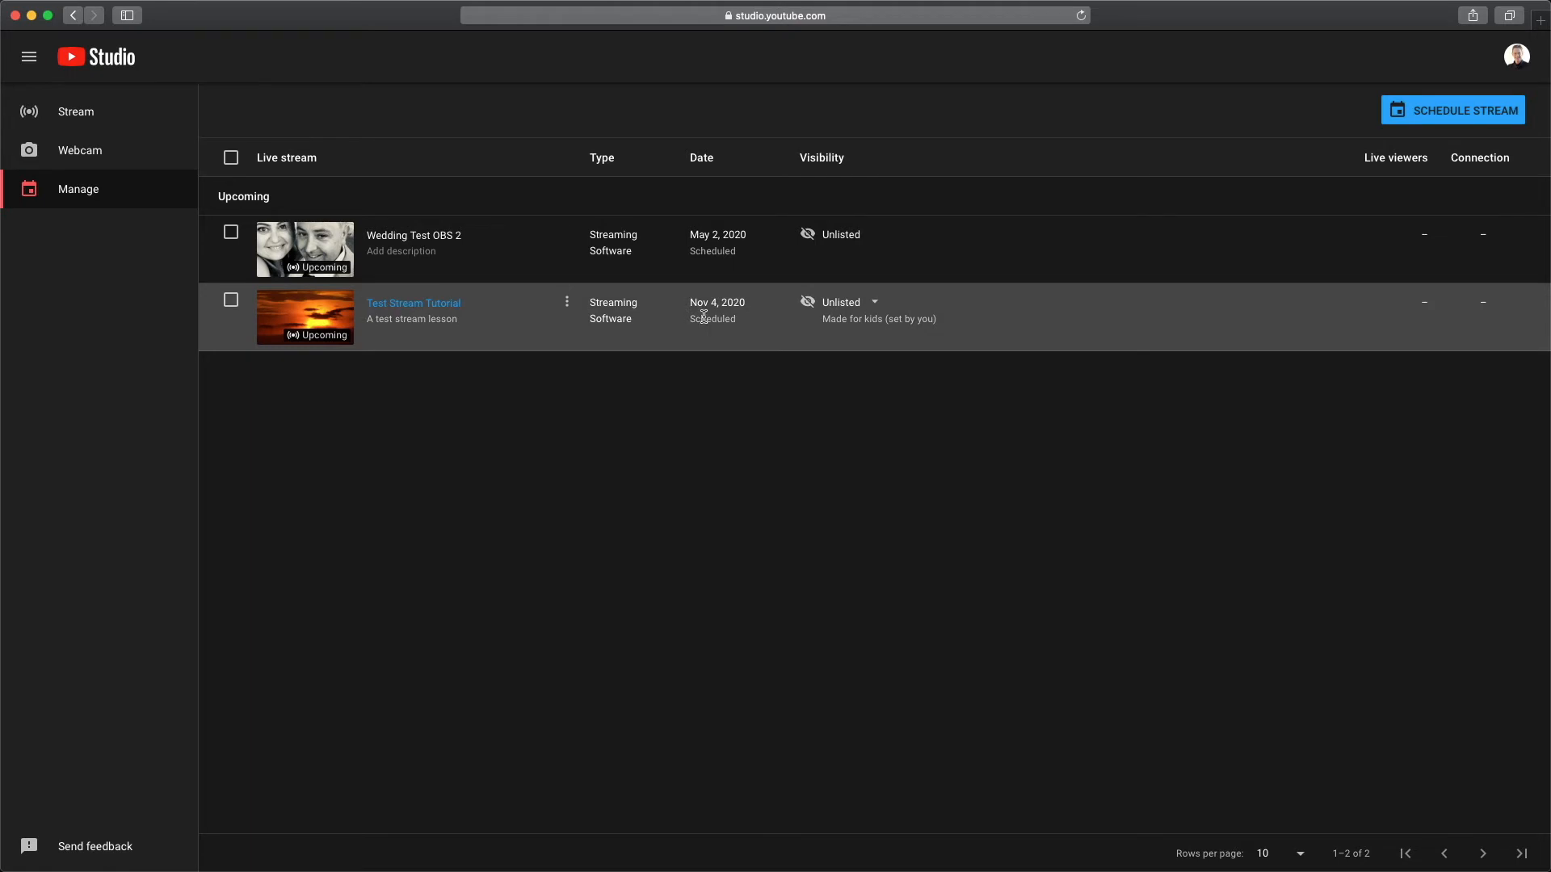
Start another new stream titled "Actual Event", set to Unlisted, with description "This is the actual event stream" and category Education.
{"action": "left_click", "coordinate": [1449, 112]}
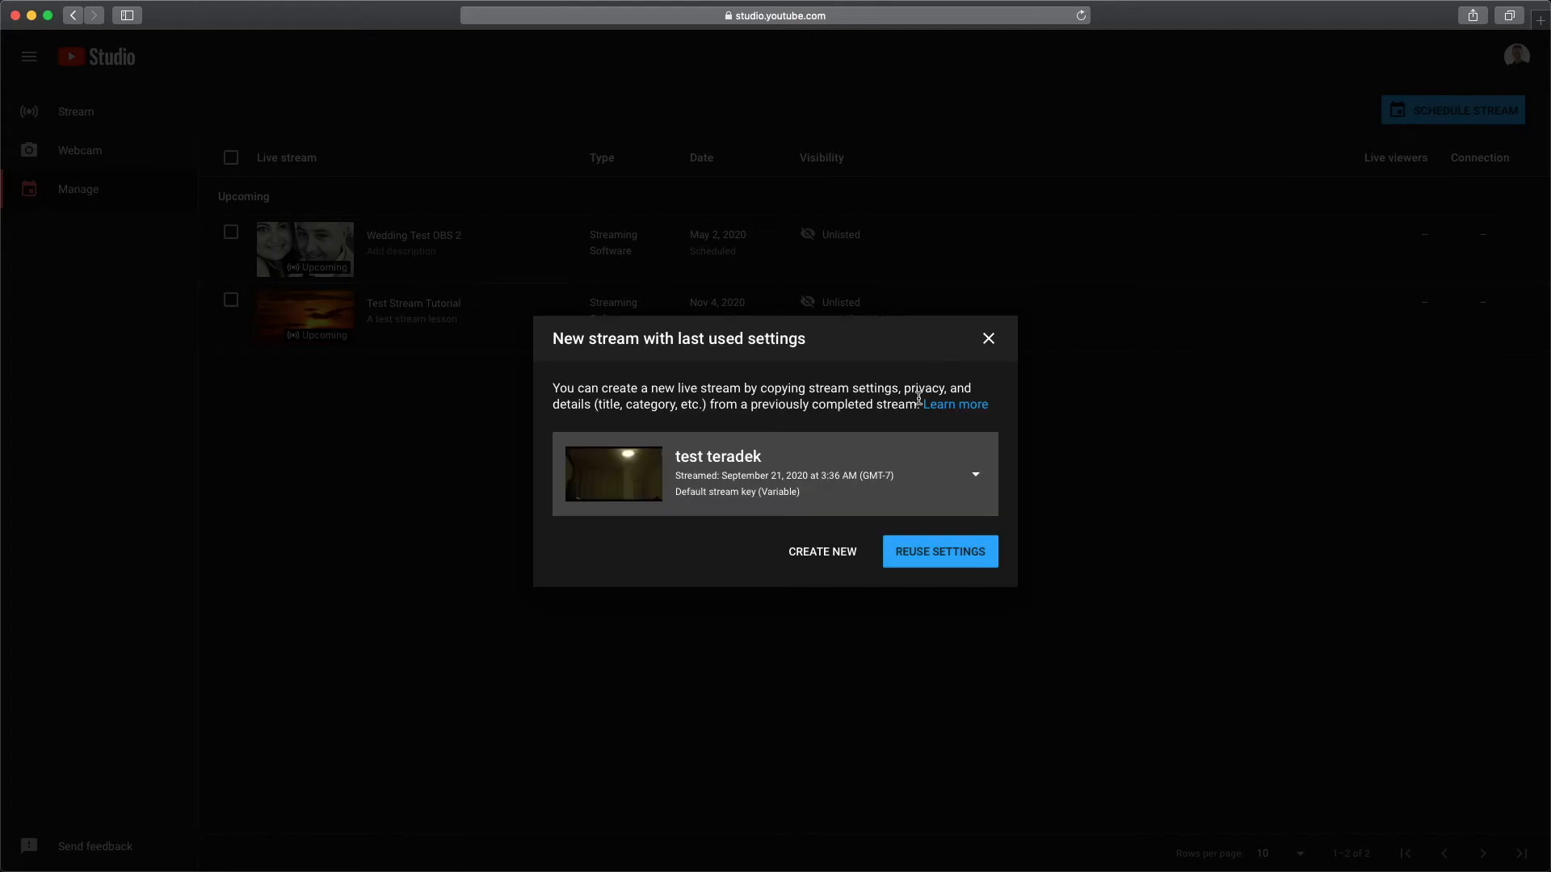
{"action": "left_click", "coordinate": [821, 554]}
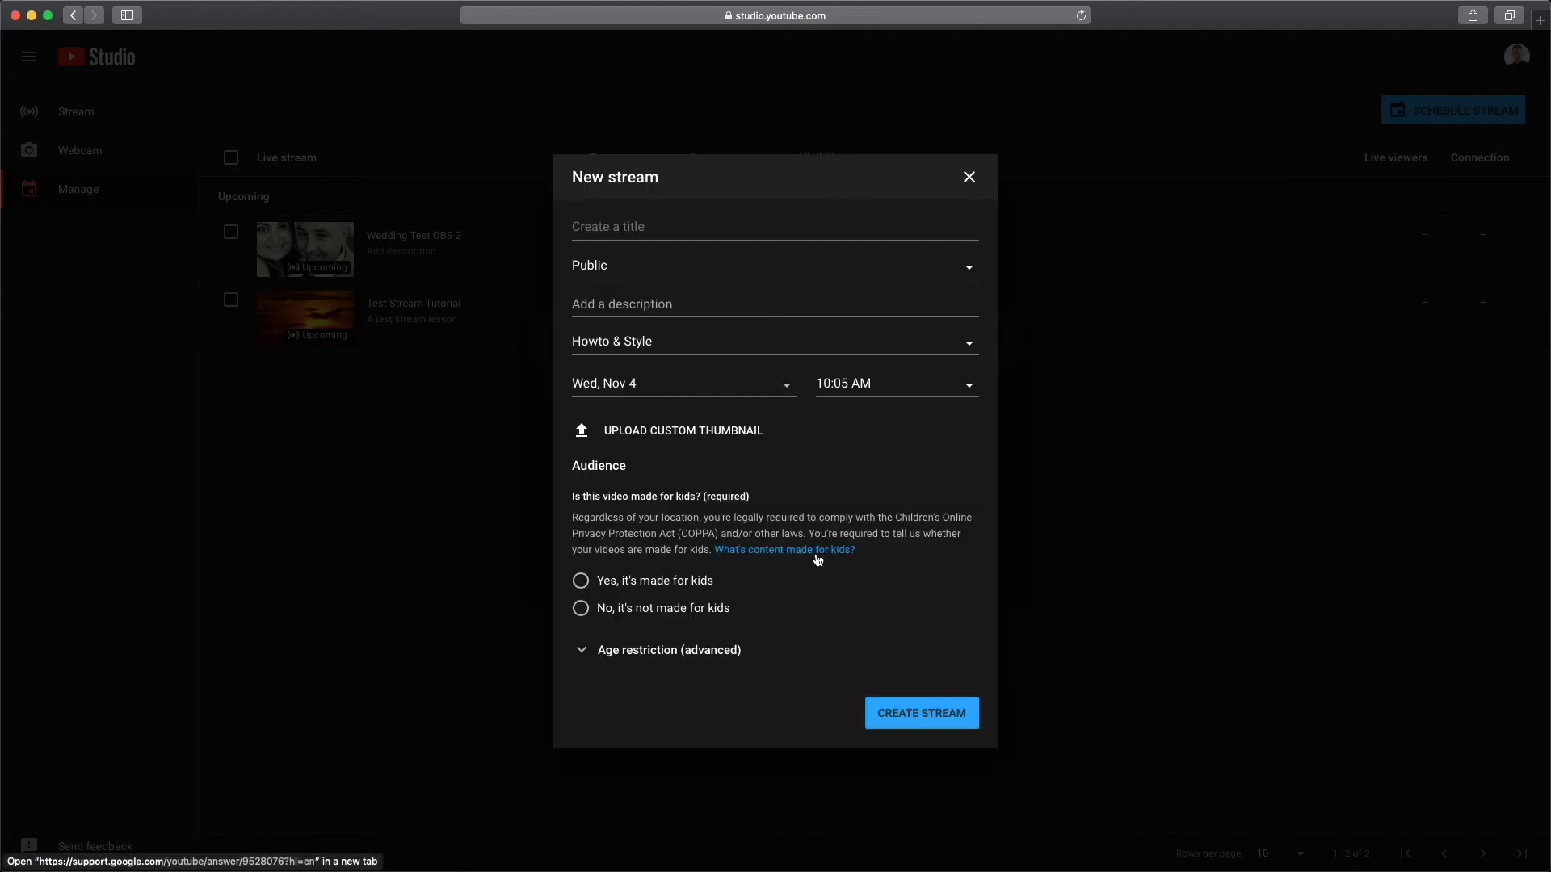
{"action": "left_click", "coordinate": [634, 227]}
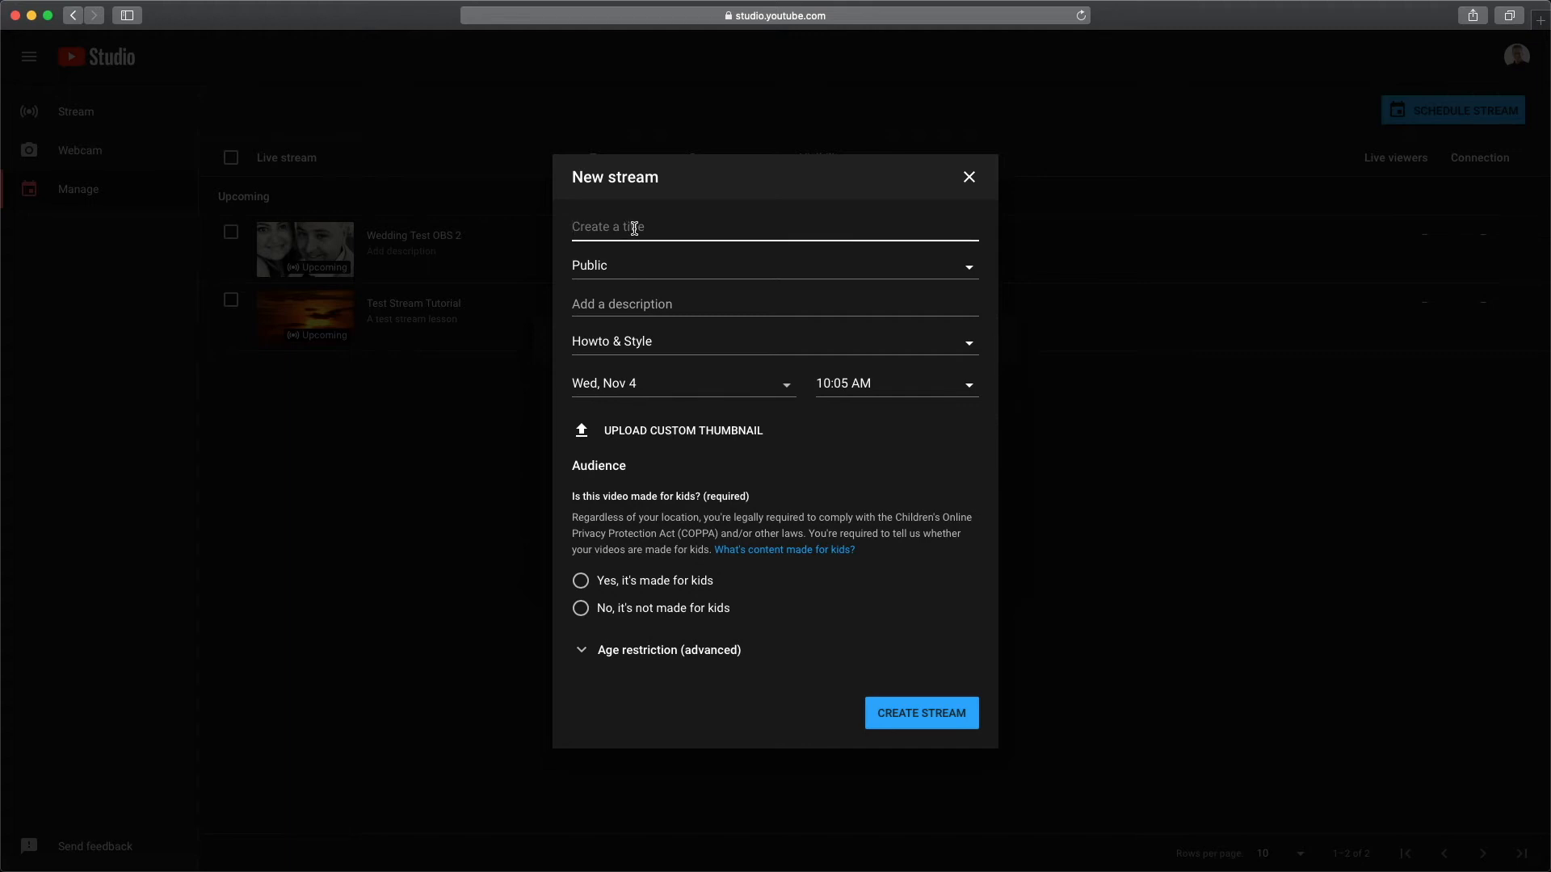
{"action": "type", "text": "Actual Event"}
{"action": "left_click", "coordinate": [622, 269]}
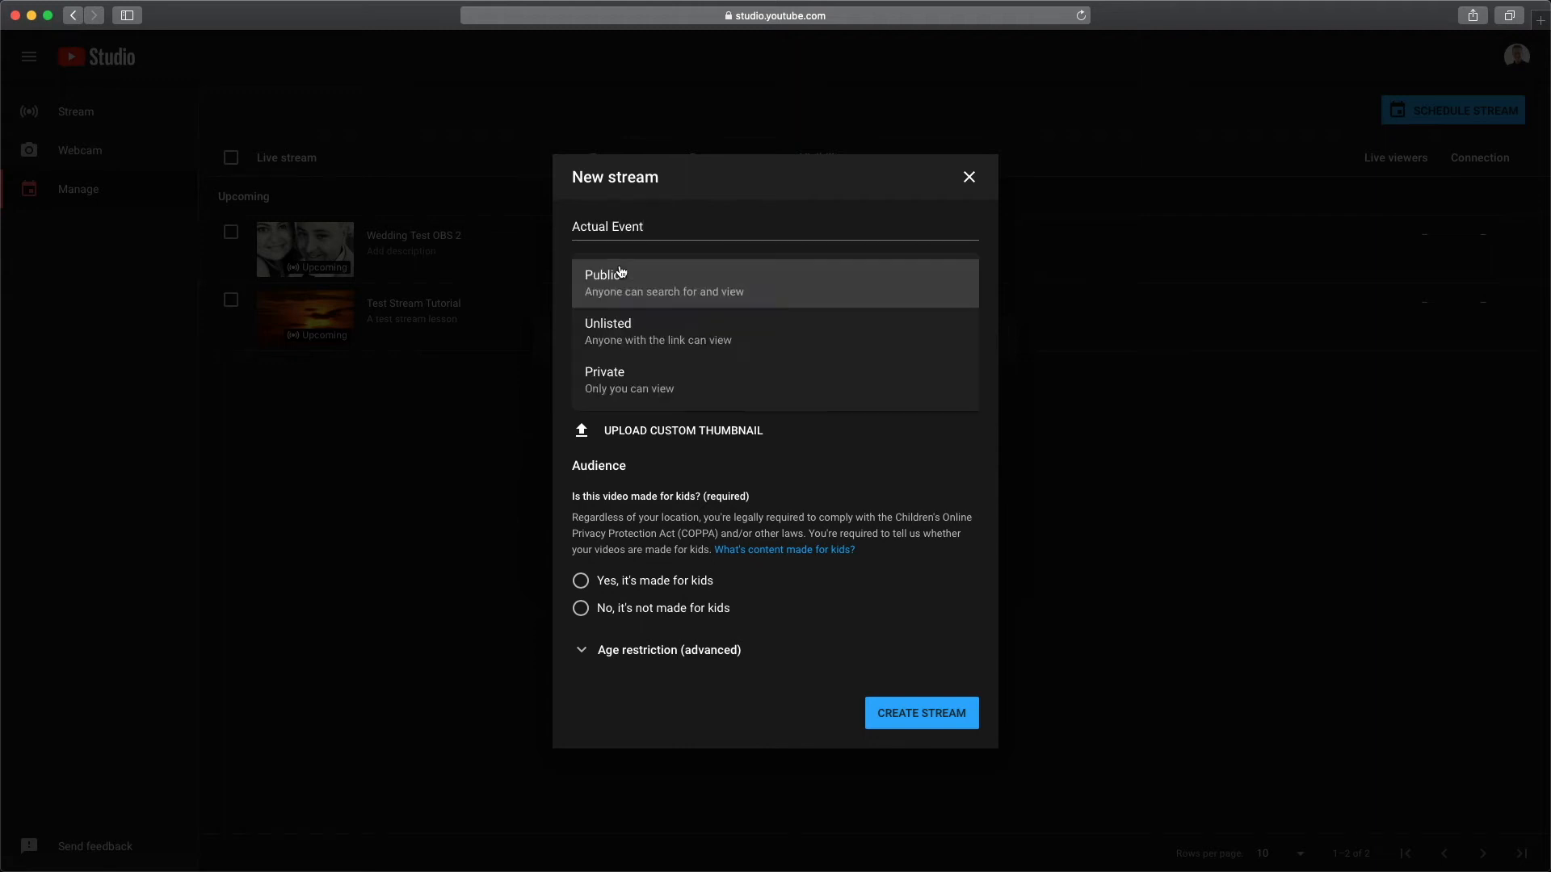
{"action": "left_click", "coordinate": [633, 324]}
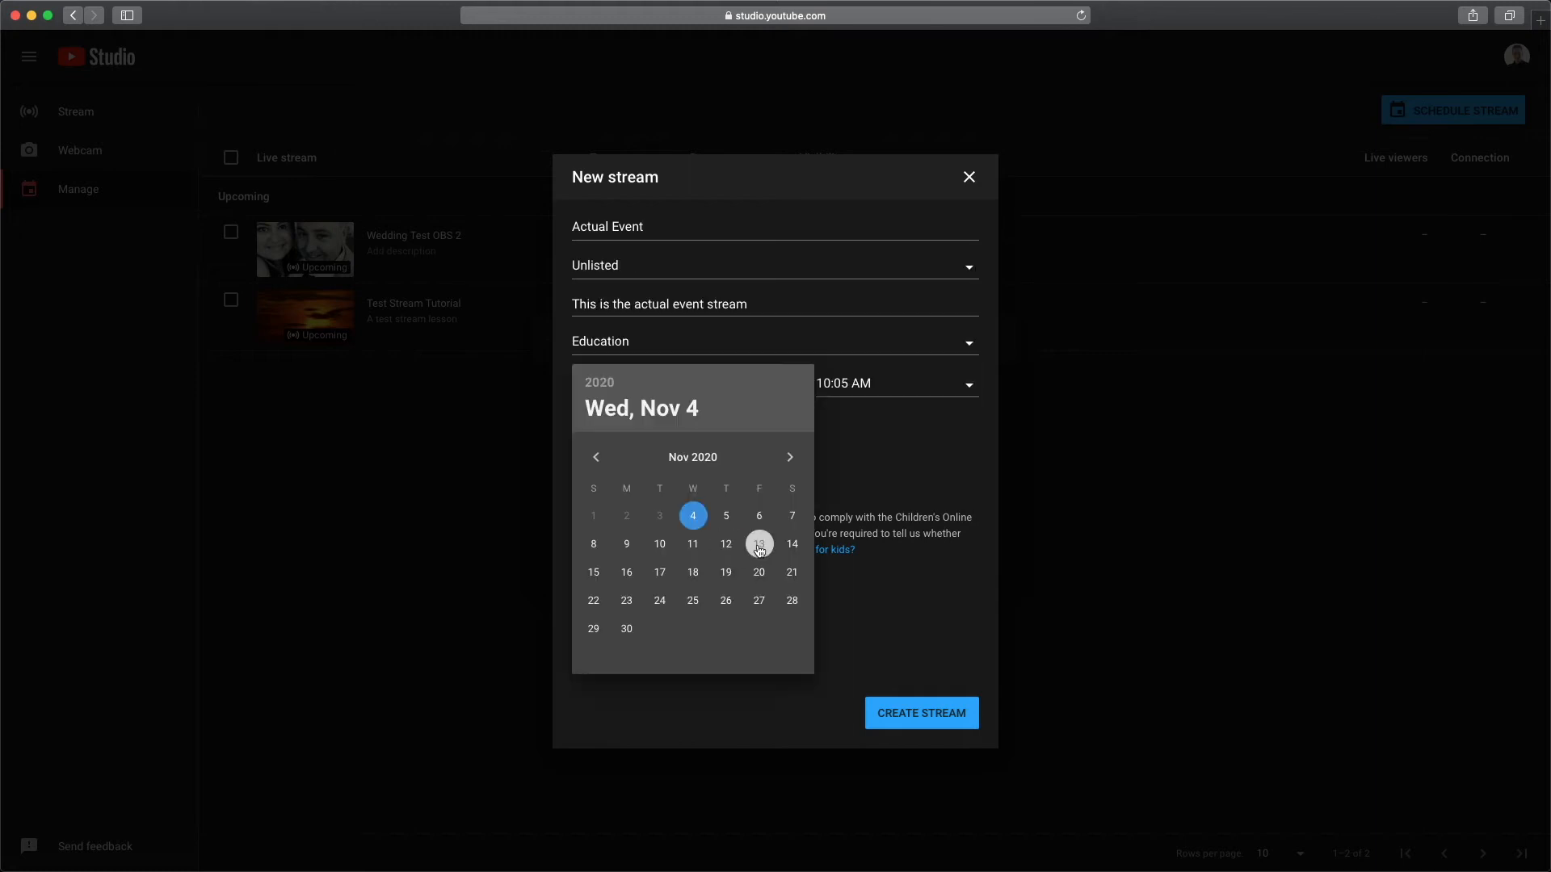
Schedule the Actual Event stream for Fri, Nov 13 at 9:30 AM.
{"action": "left_click", "coordinate": [758, 542]}
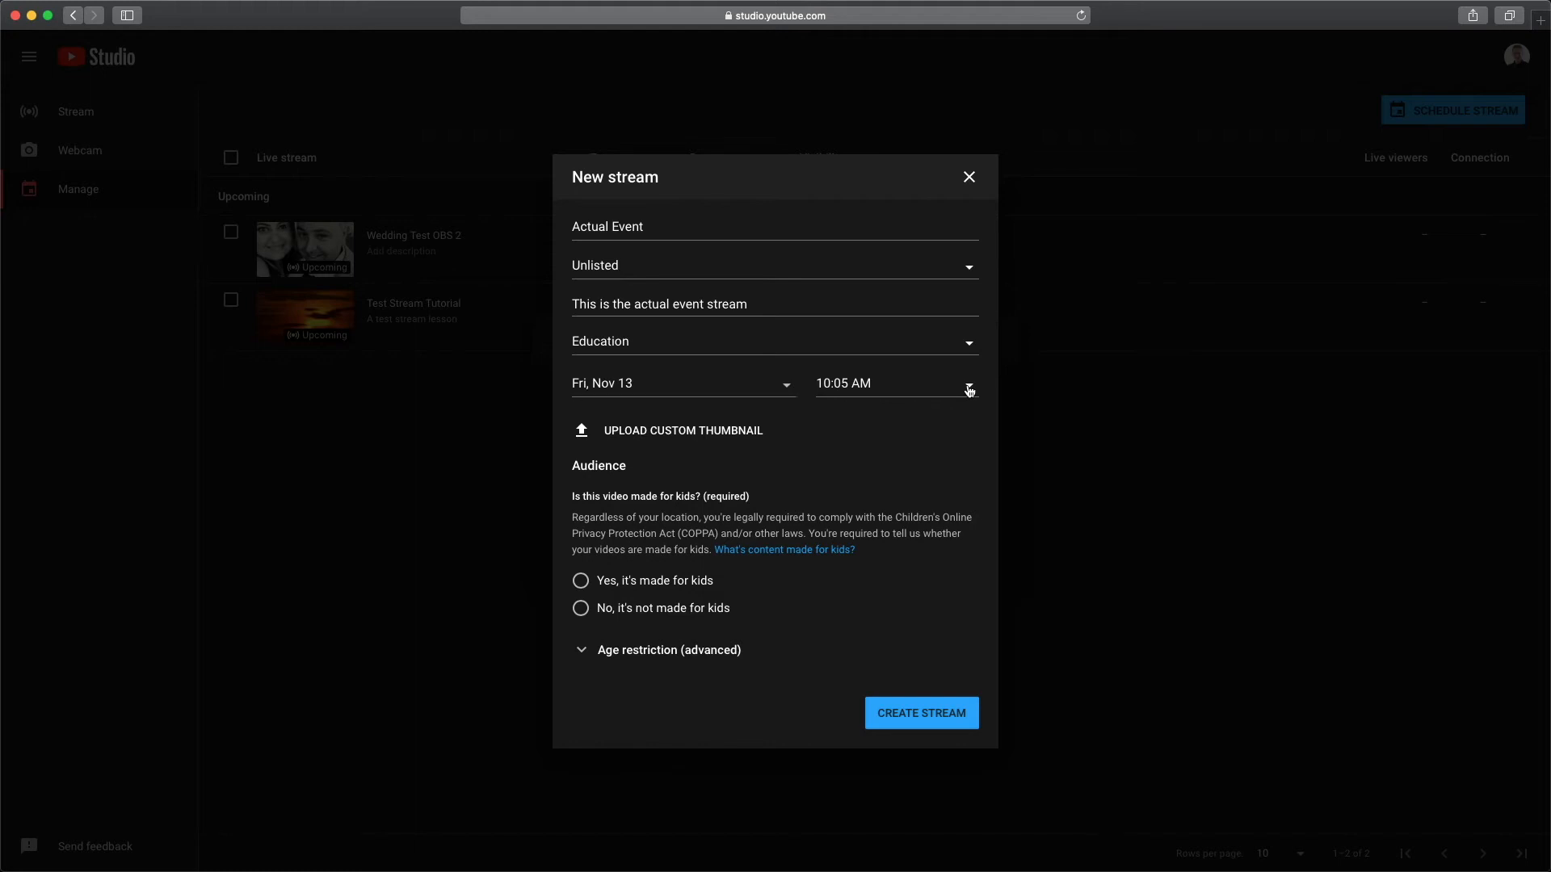
{"action": "left_click", "coordinate": [969, 391]}
{"action": "scroll", "coordinate": [861, 512], "scroll_direction": "up", "scroll_amount": 4}
{"action": "left_click", "coordinate": [861, 511]}
Upload a custom thumbnail image for Actual Event and create the stream marked as made for kids.
{"action": "left_click", "coordinate": [683, 430]}
{"action": "left_click", "coordinate": [1060, 377]}
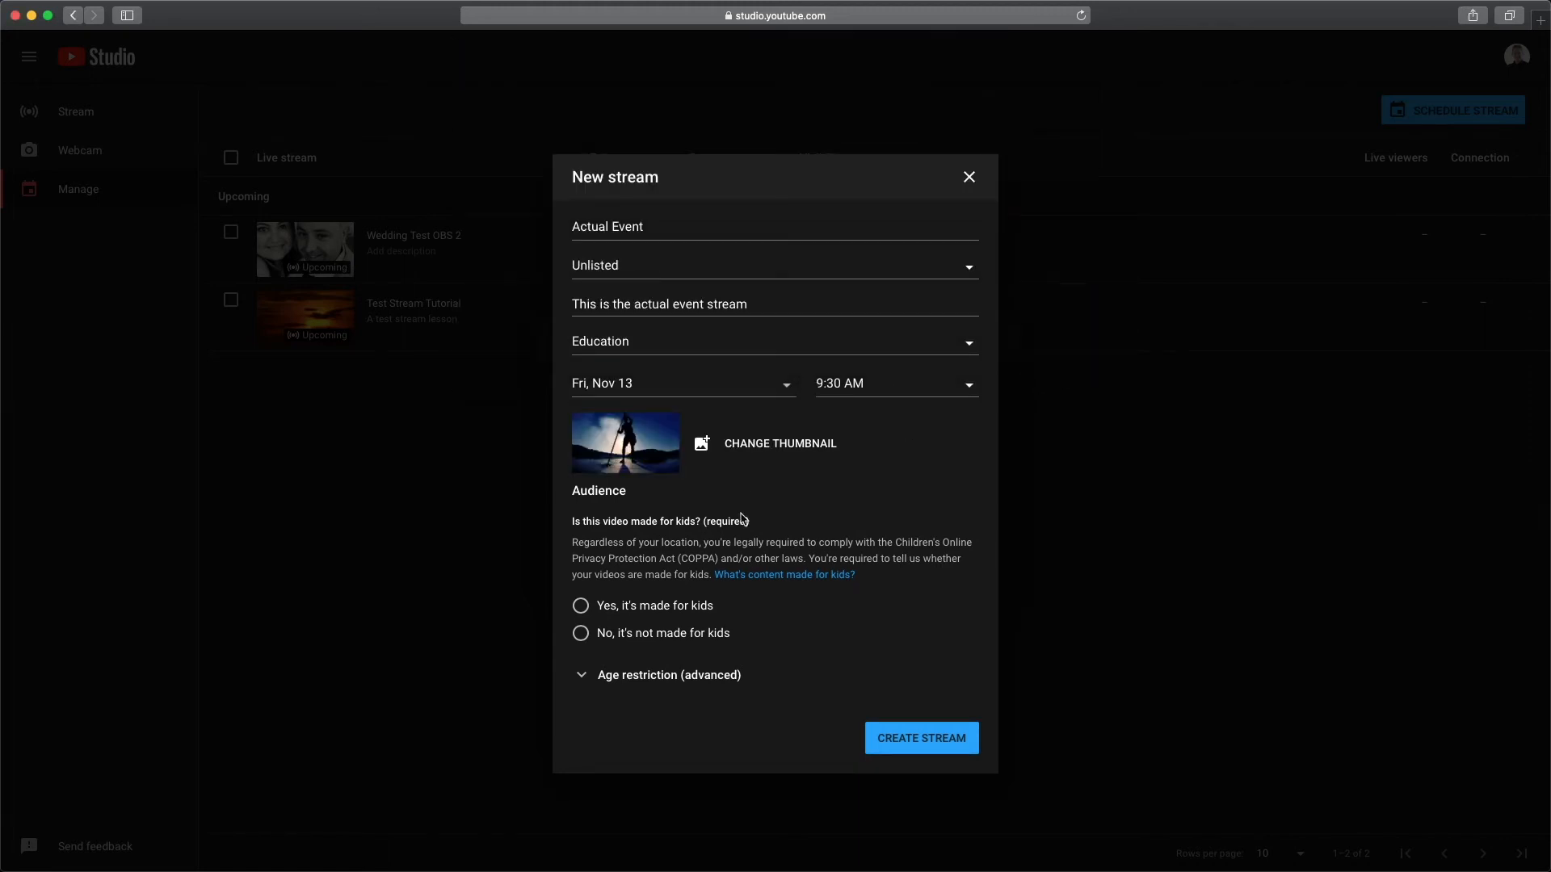
{"action": "left_click", "coordinate": [580, 614]}
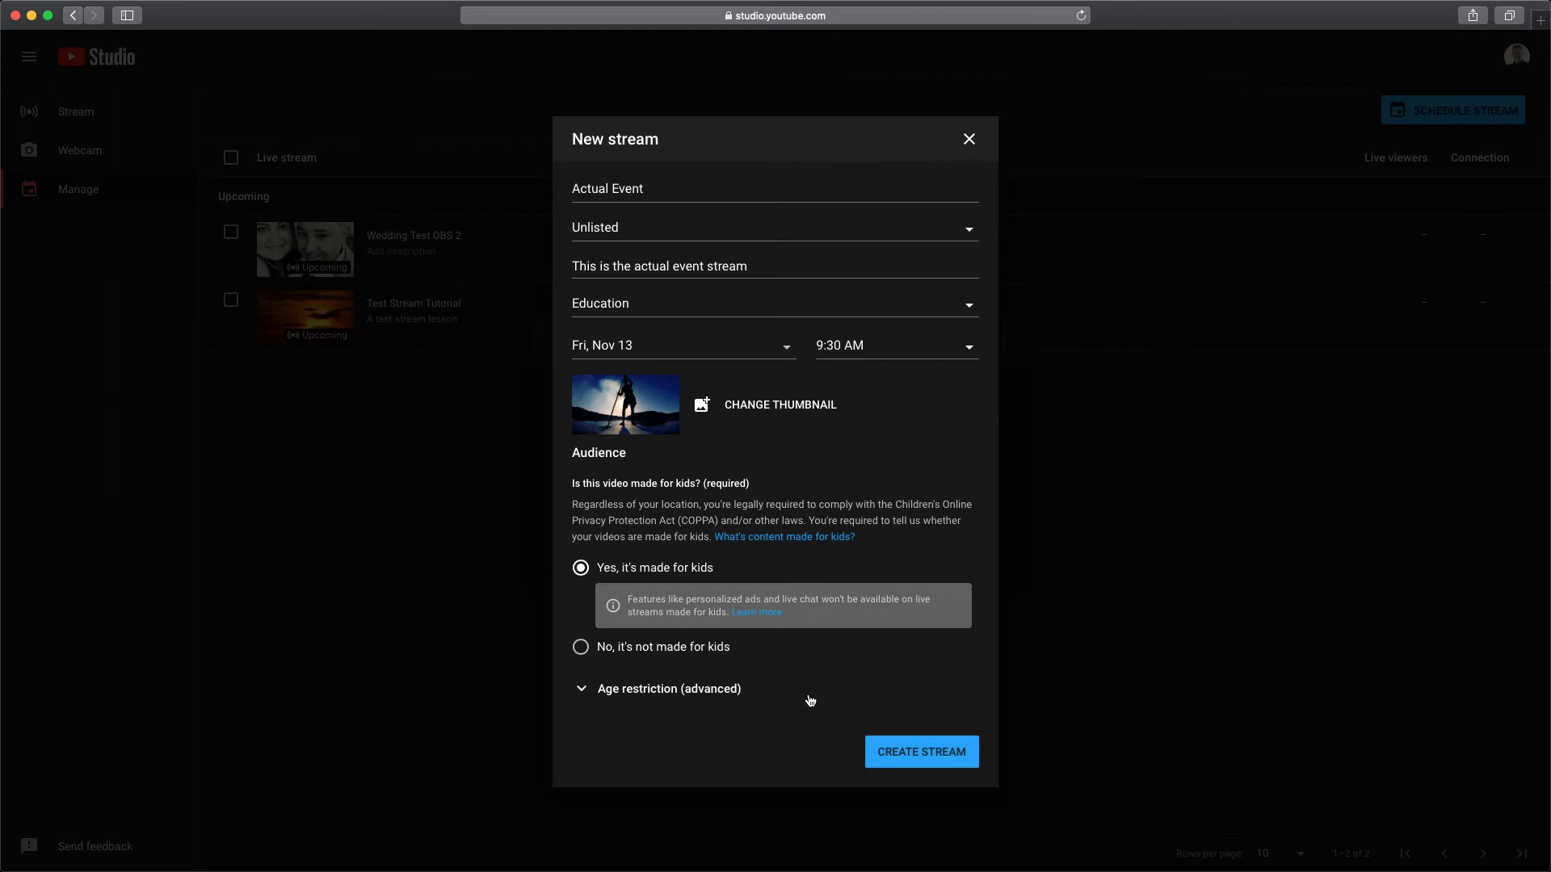
{"action": "left_click", "coordinate": [915, 756]}
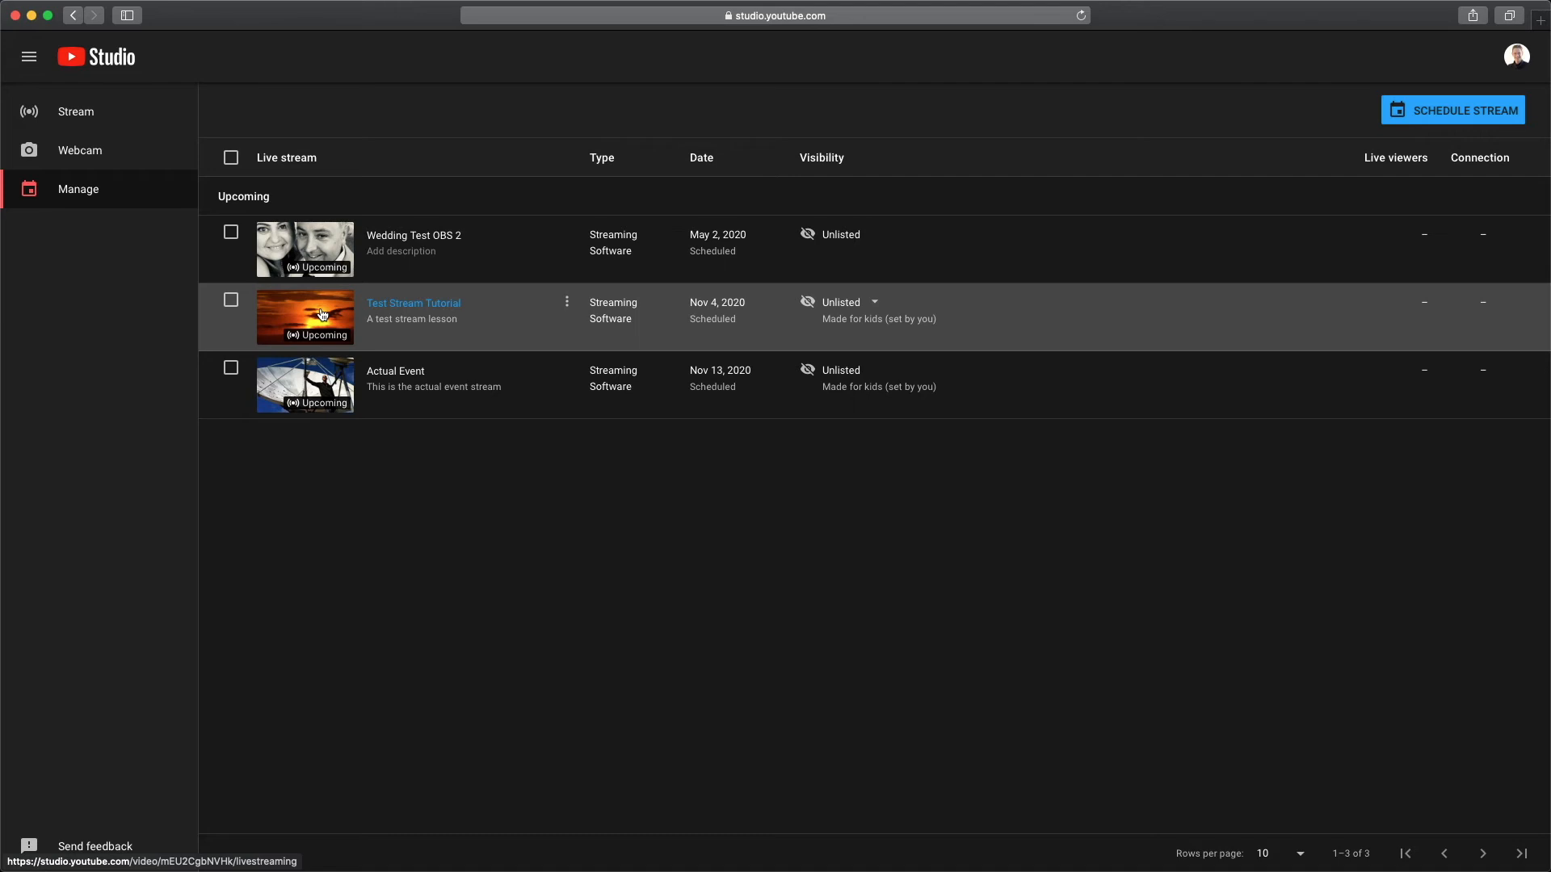
Open the scheduled Test Stream Tutorial stream and copy its shareable video link.
{"action": "left_click", "coordinate": [321, 314]}
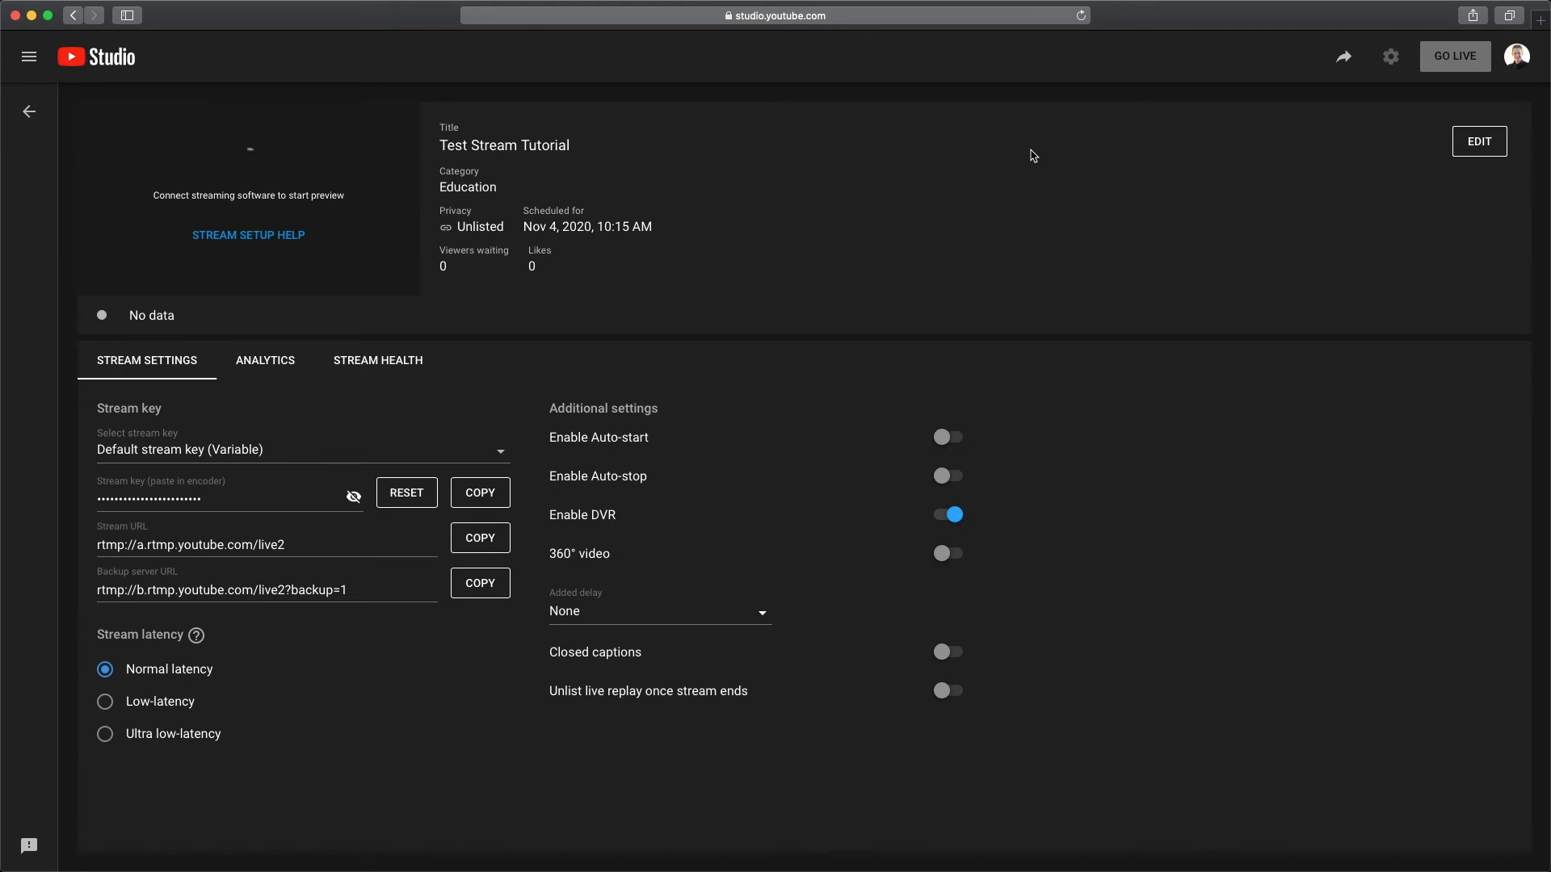
{"action": "left_click", "coordinate": [1345, 61]}
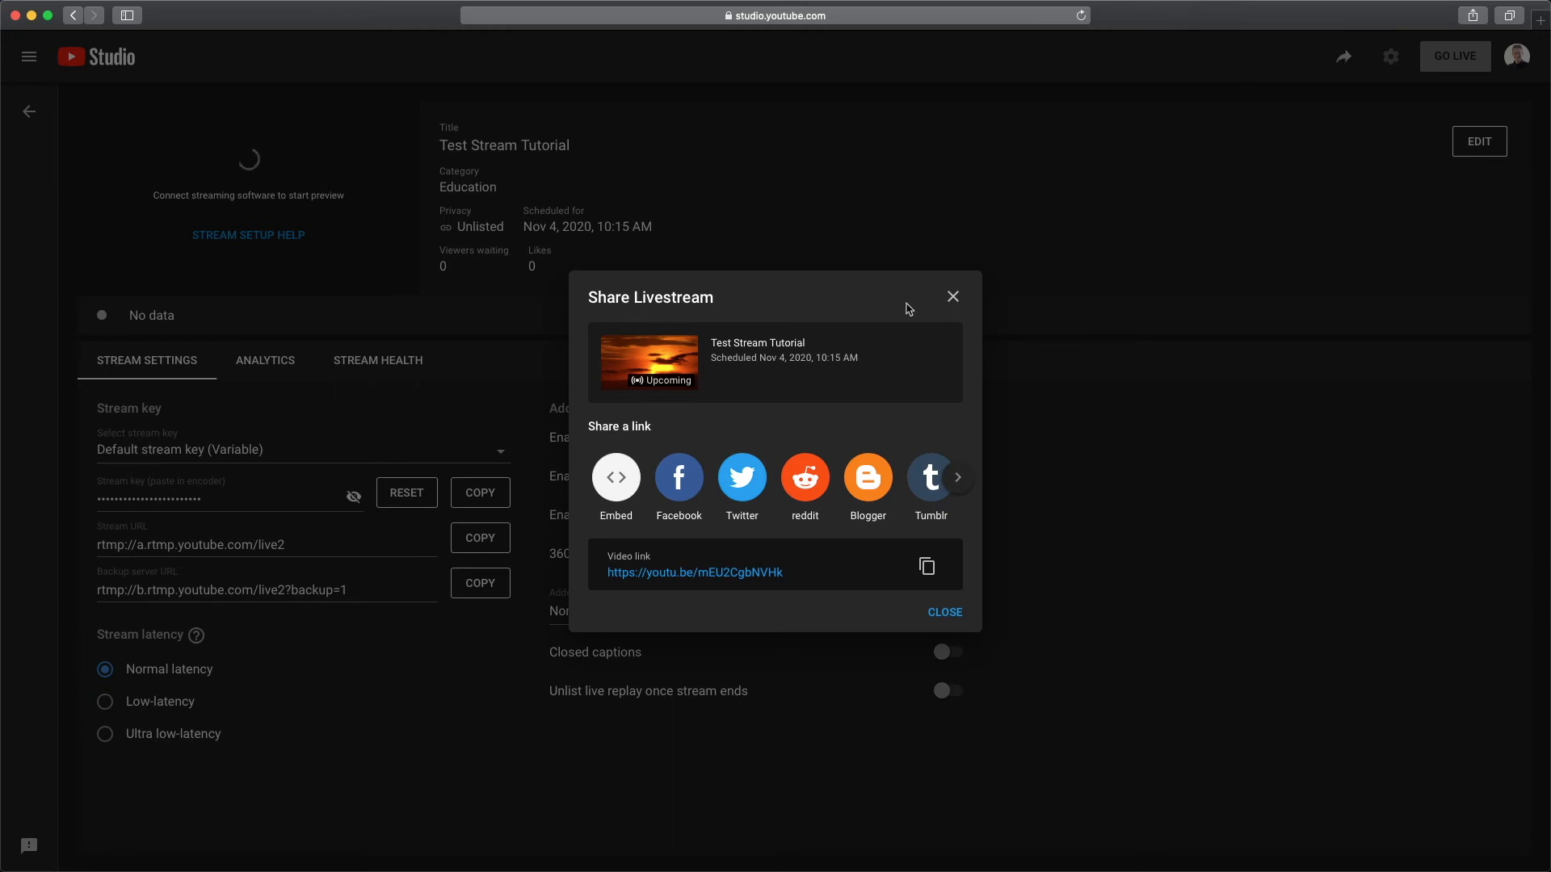
{"action": "left_click", "coordinate": [927, 569]}
Load the copied video link in a new browser tab and look over the stream's watch page.
{"action": "left_click", "coordinate": [1541, 19]}
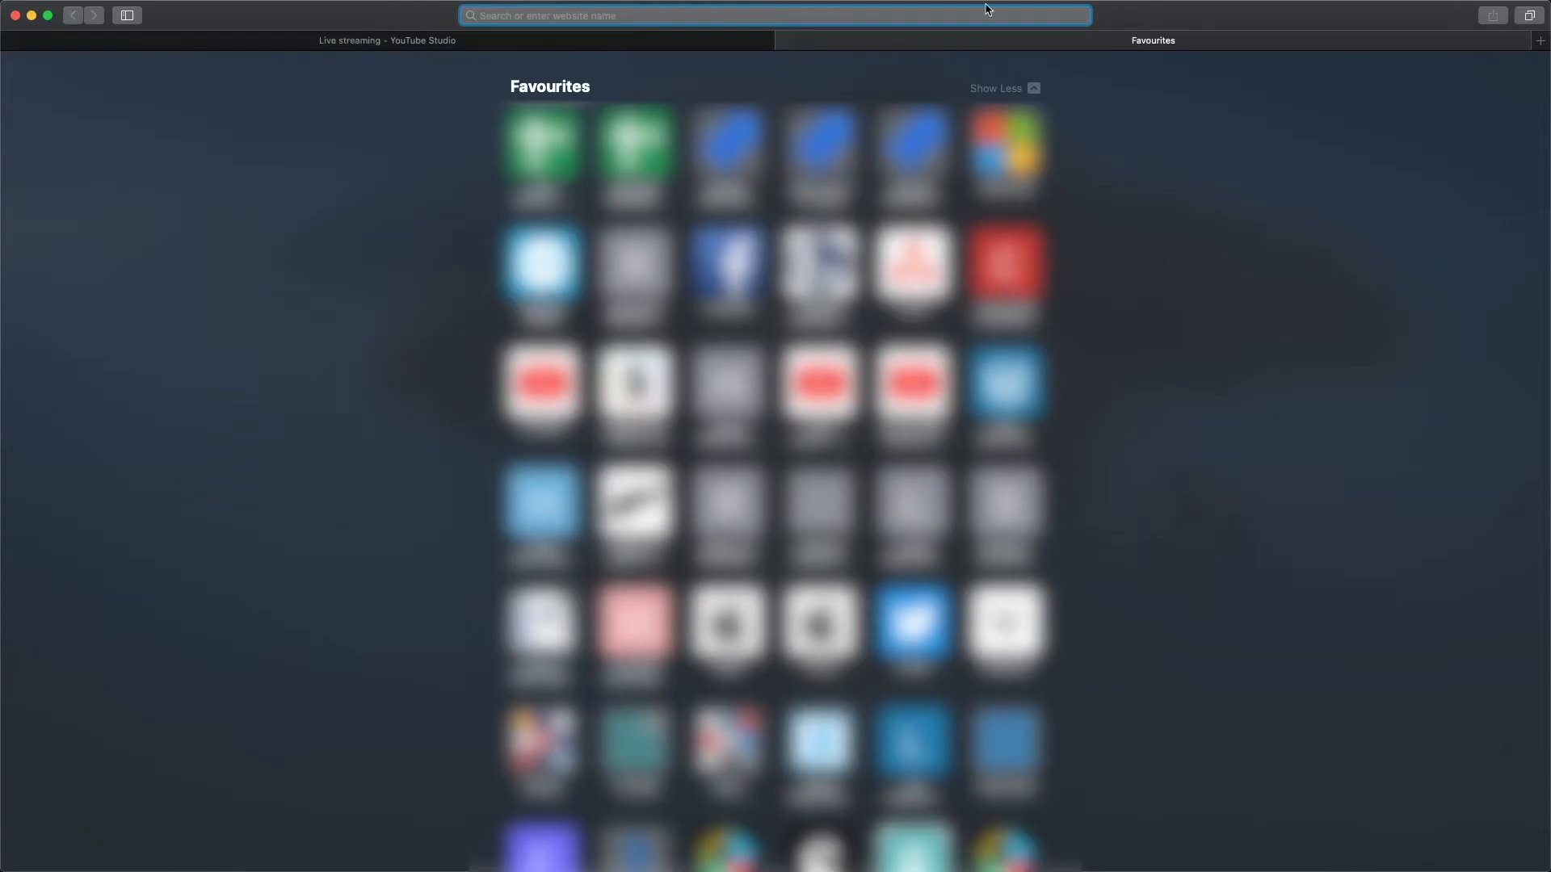
{"action": "right_click", "coordinate": [924, 16]}
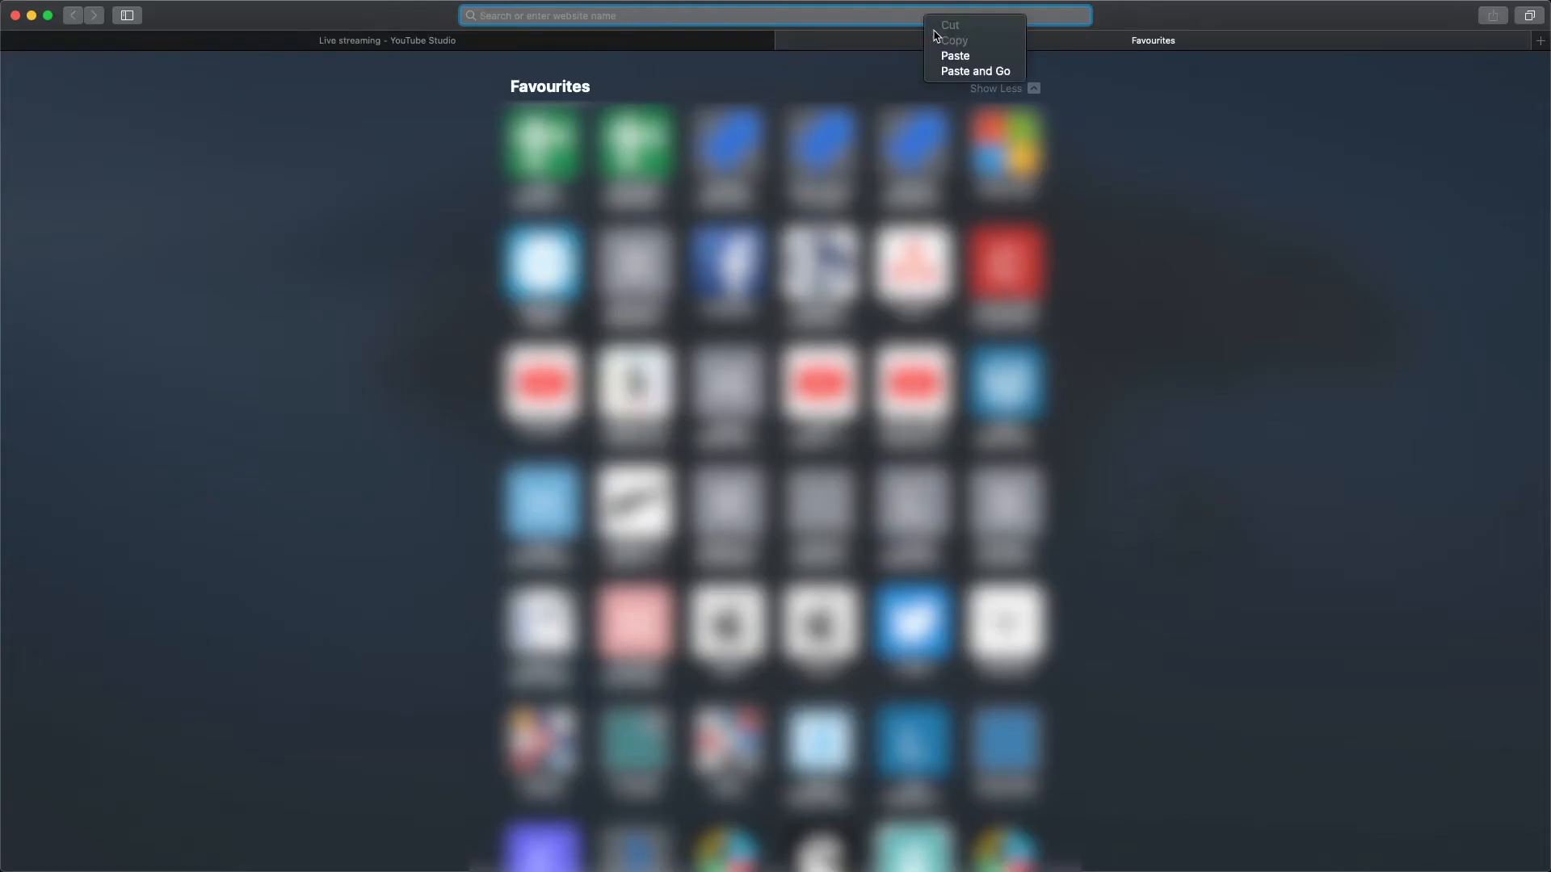
{"action": "left_click", "coordinate": [973, 71]}
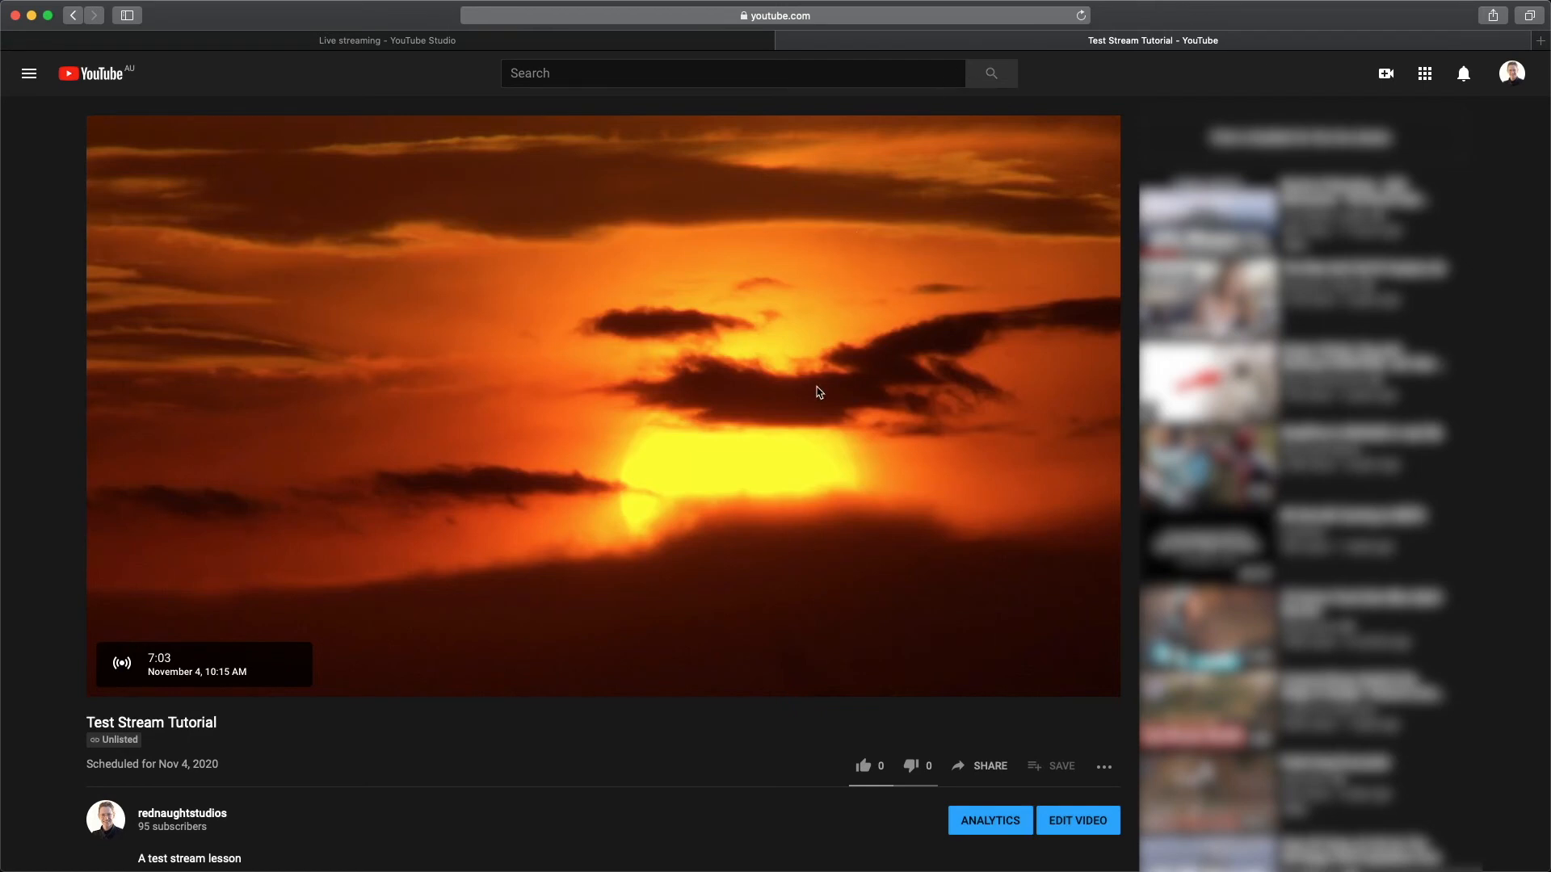
{"action": "scroll", "coordinate": [818, 392], "scroll_direction": "down", "scroll_amount": 3}
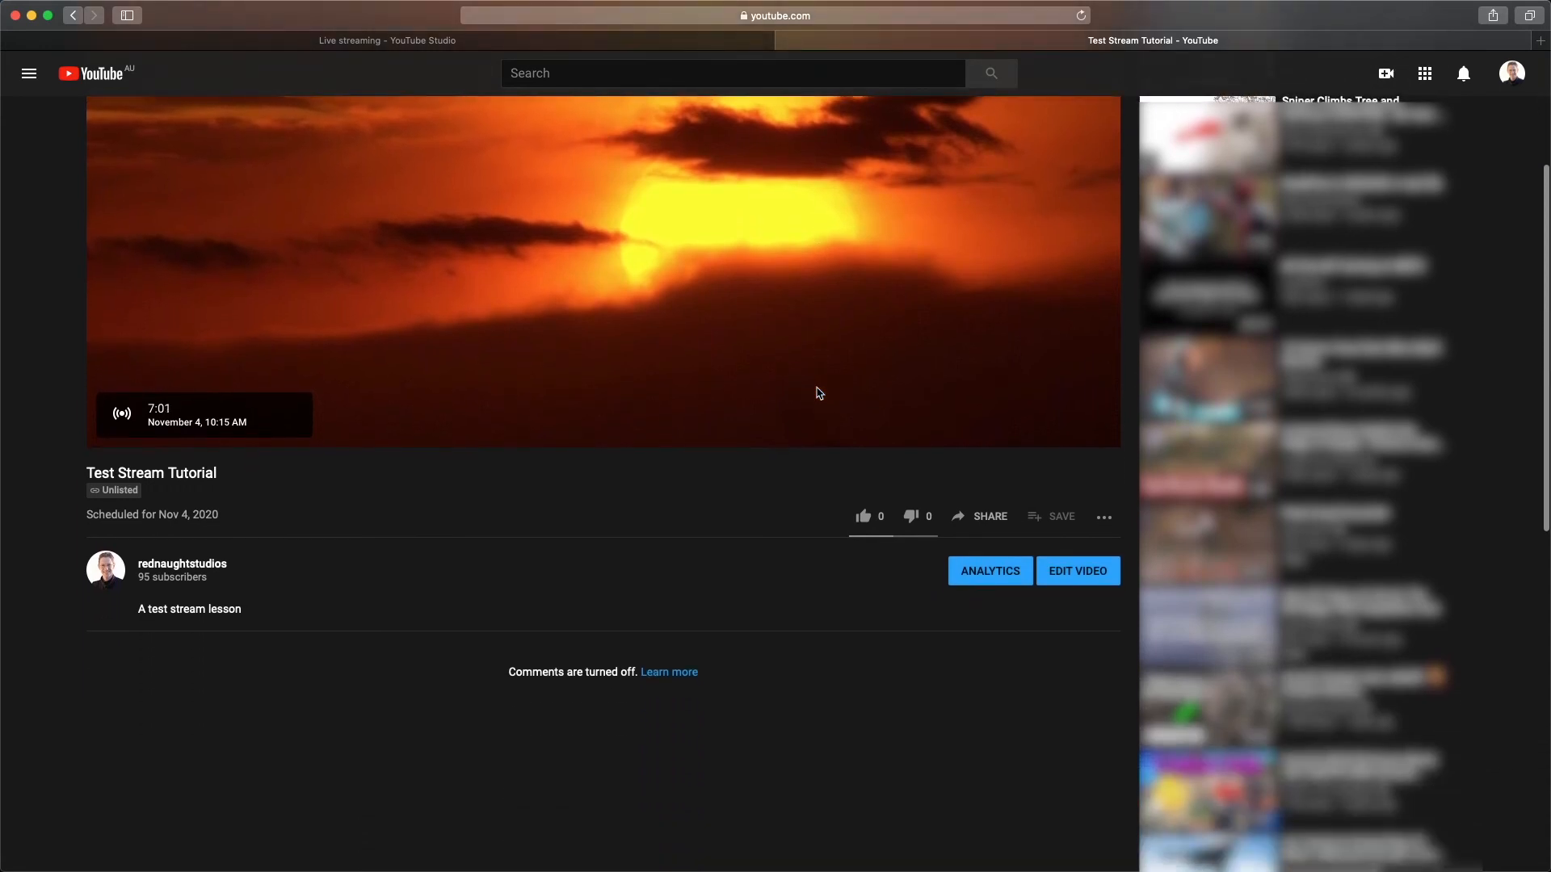
{"action": "scroll", "coordinate": [819, 393], "scroll_direction": "up", "scroll_amount": 3}
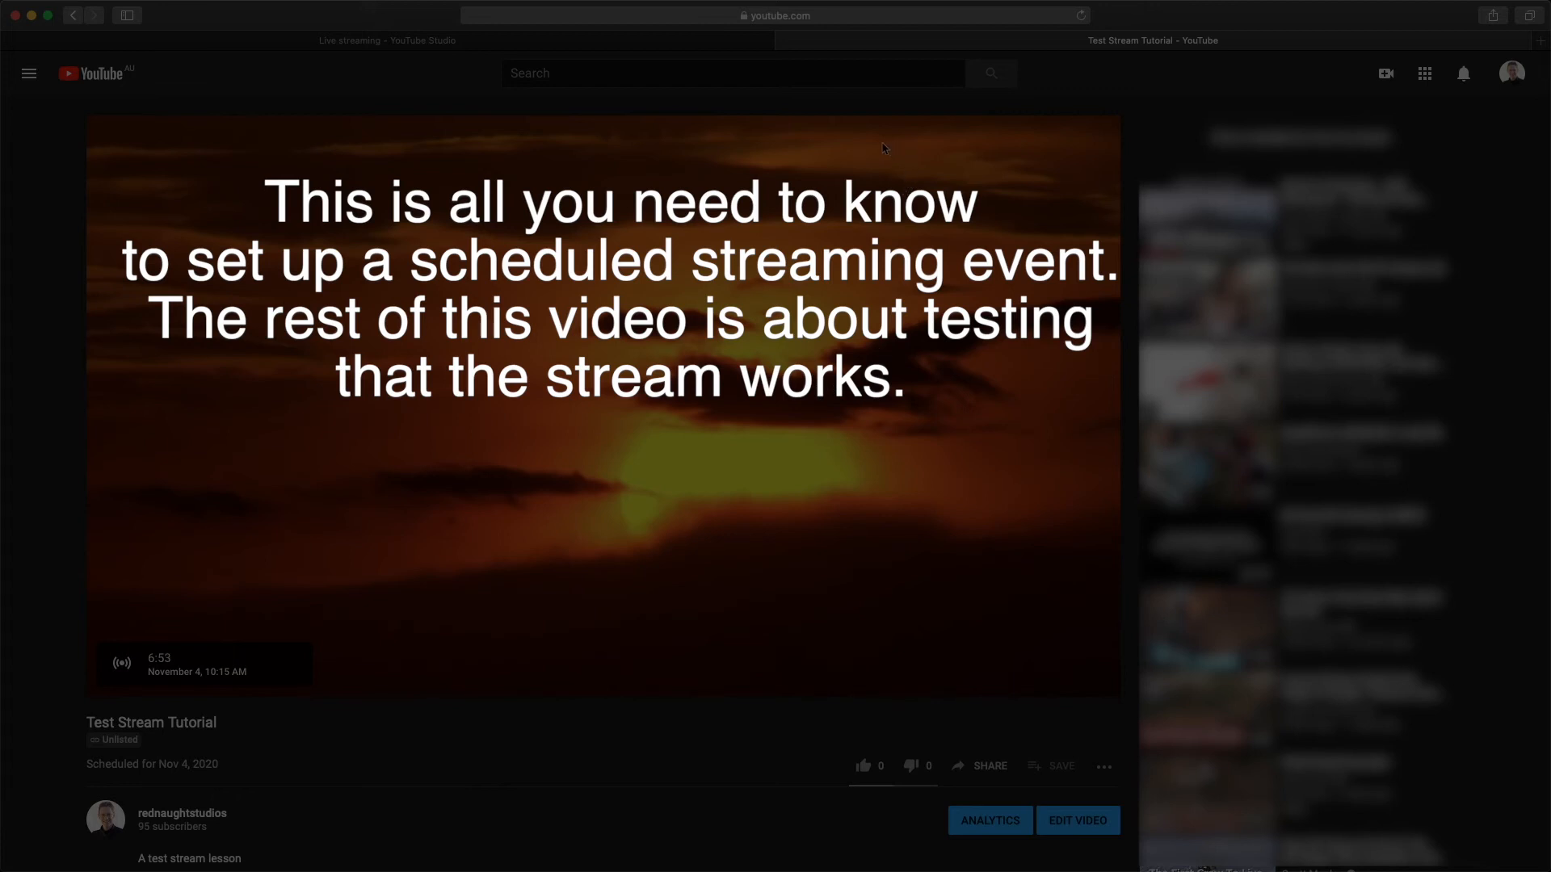
Return to the Test Stream Tutorial's stream settings in YouTube Studio and copy its stream key.
{"action": "left_click", "coordinate": [664, 46]}
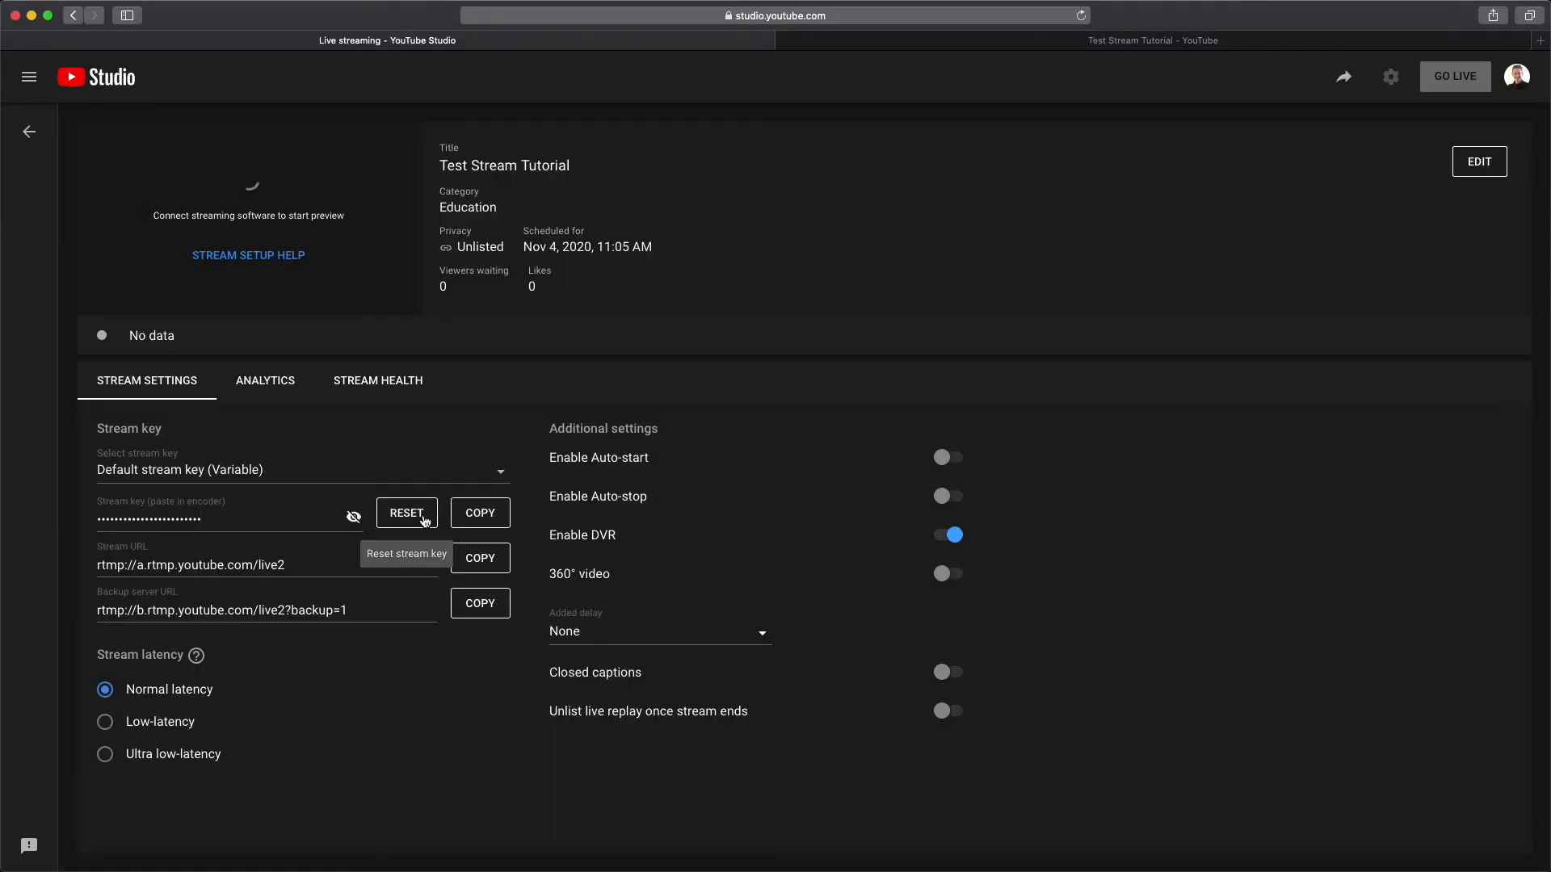
{"action": "left_click", "coordinate": [476, 514]}
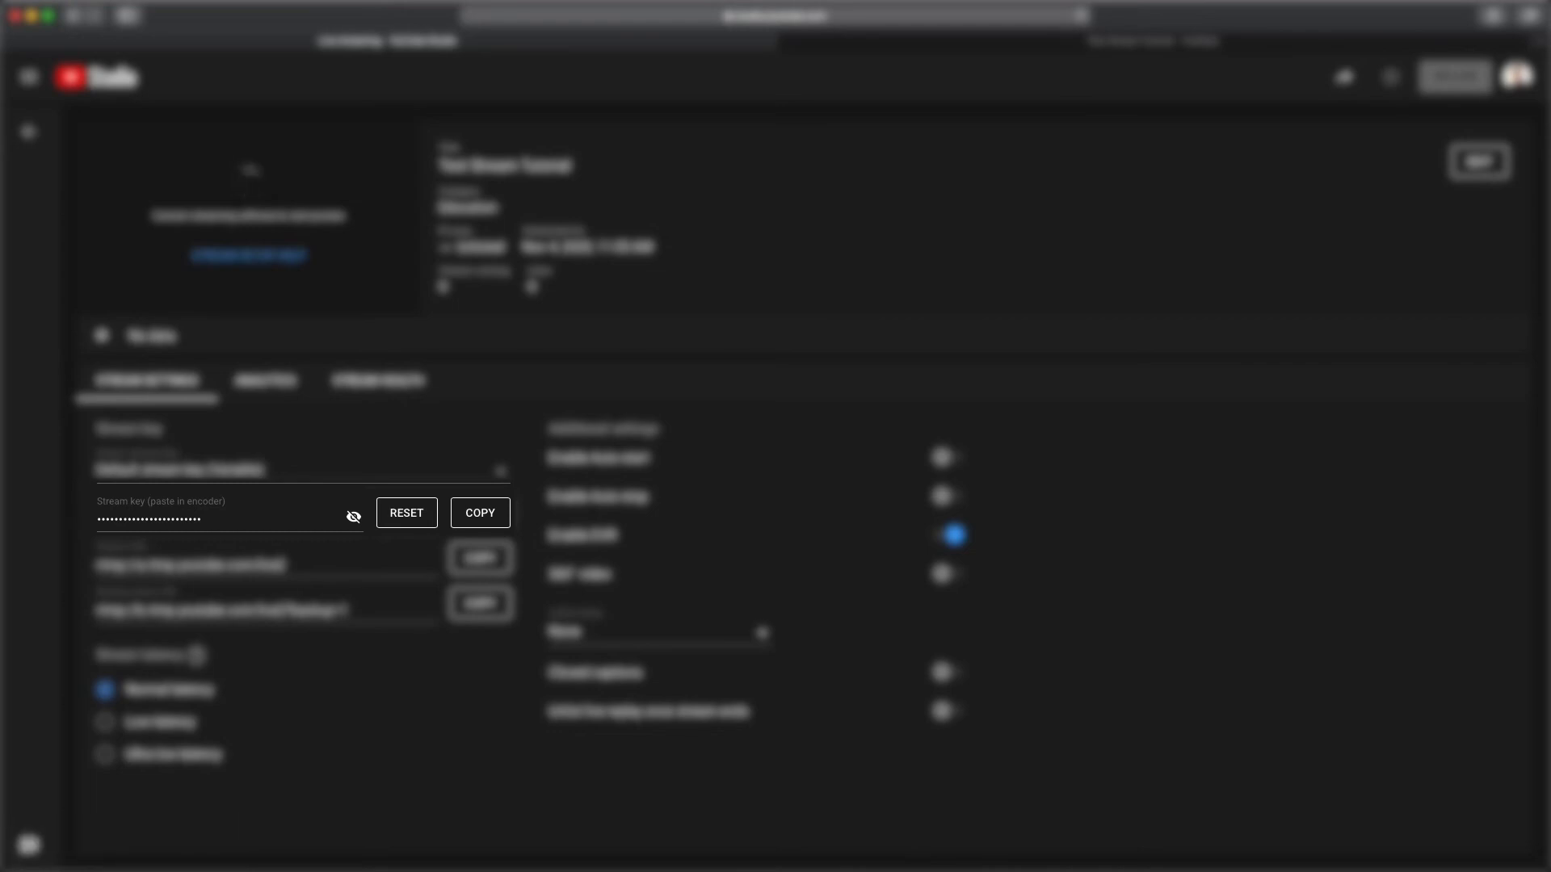
Take the Test Stream Tutorial live in YouTube Studio with the encoder feed running.
{"action": "key", "text": "super+Tab"}
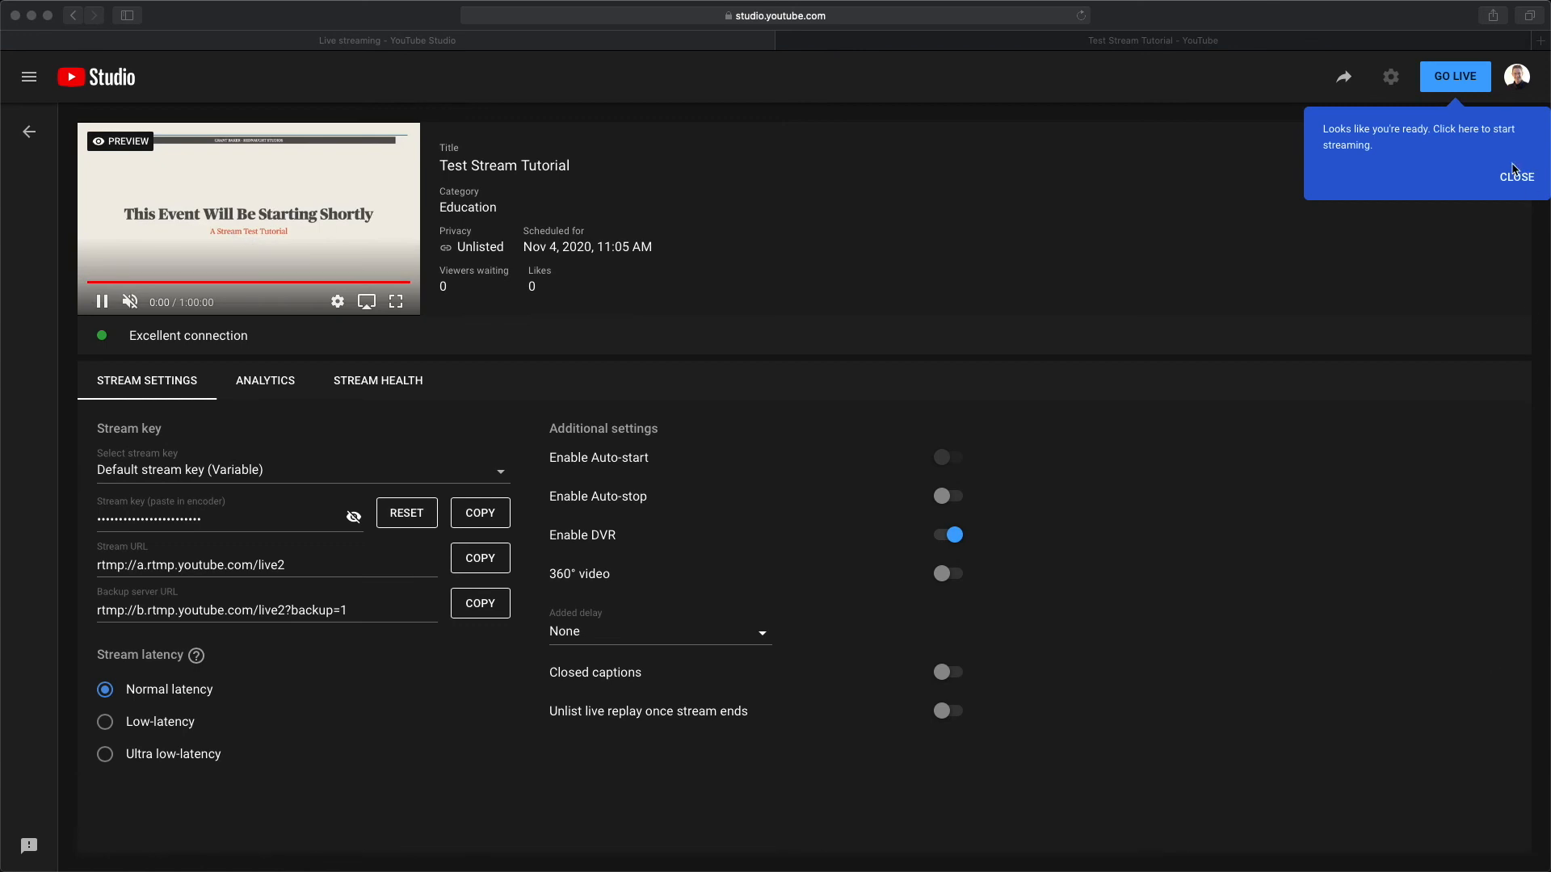
{"action": "left_click", "coordinate": [1458, 84]}
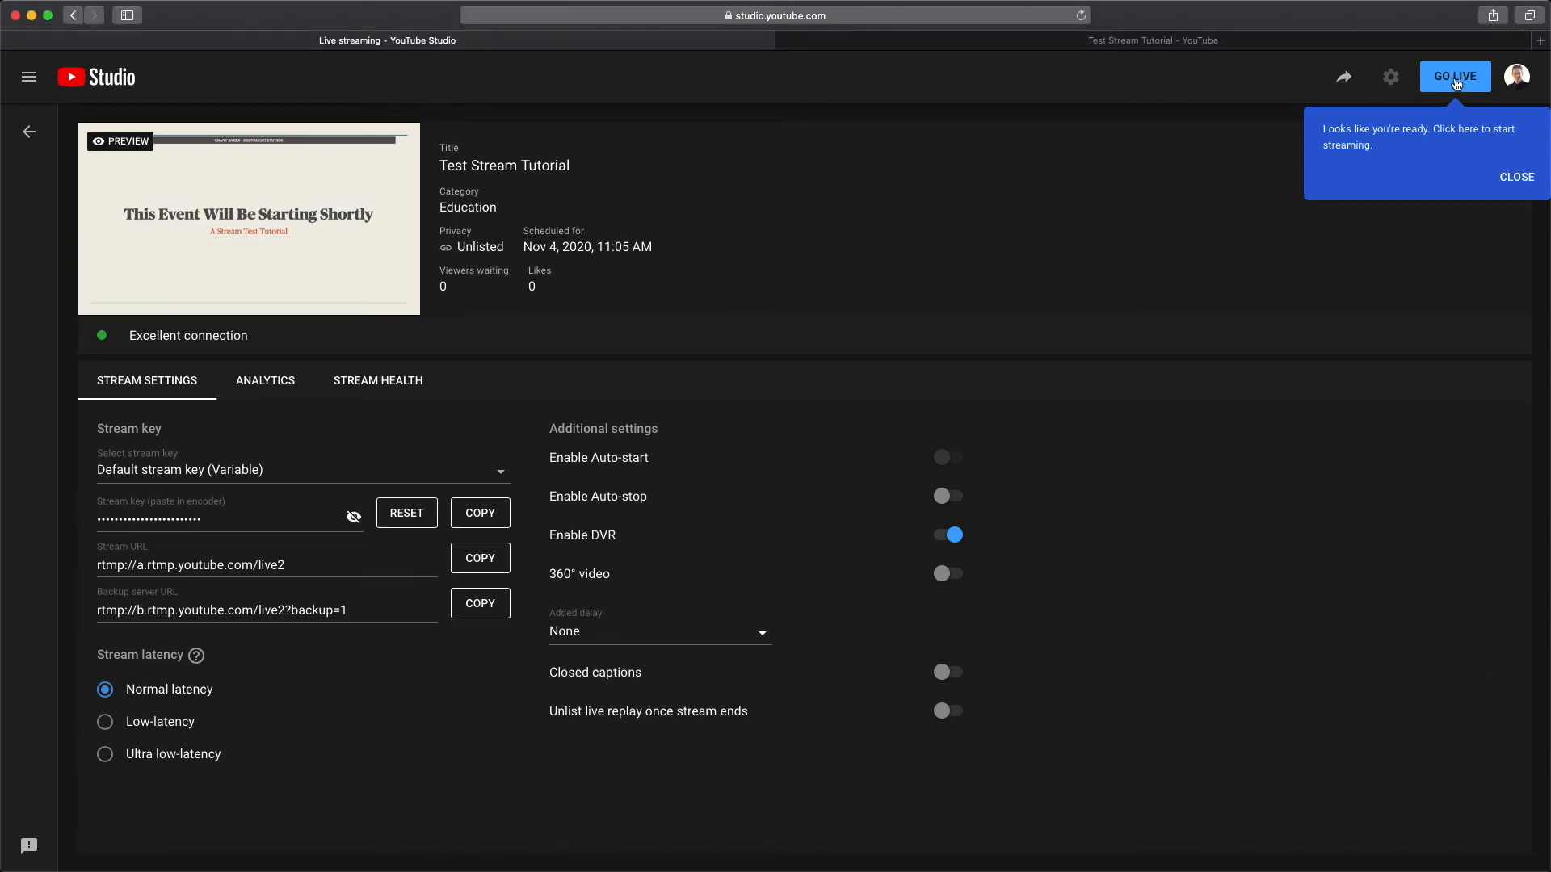
{"action": "left_click", "coordinate": [1458, 84]}
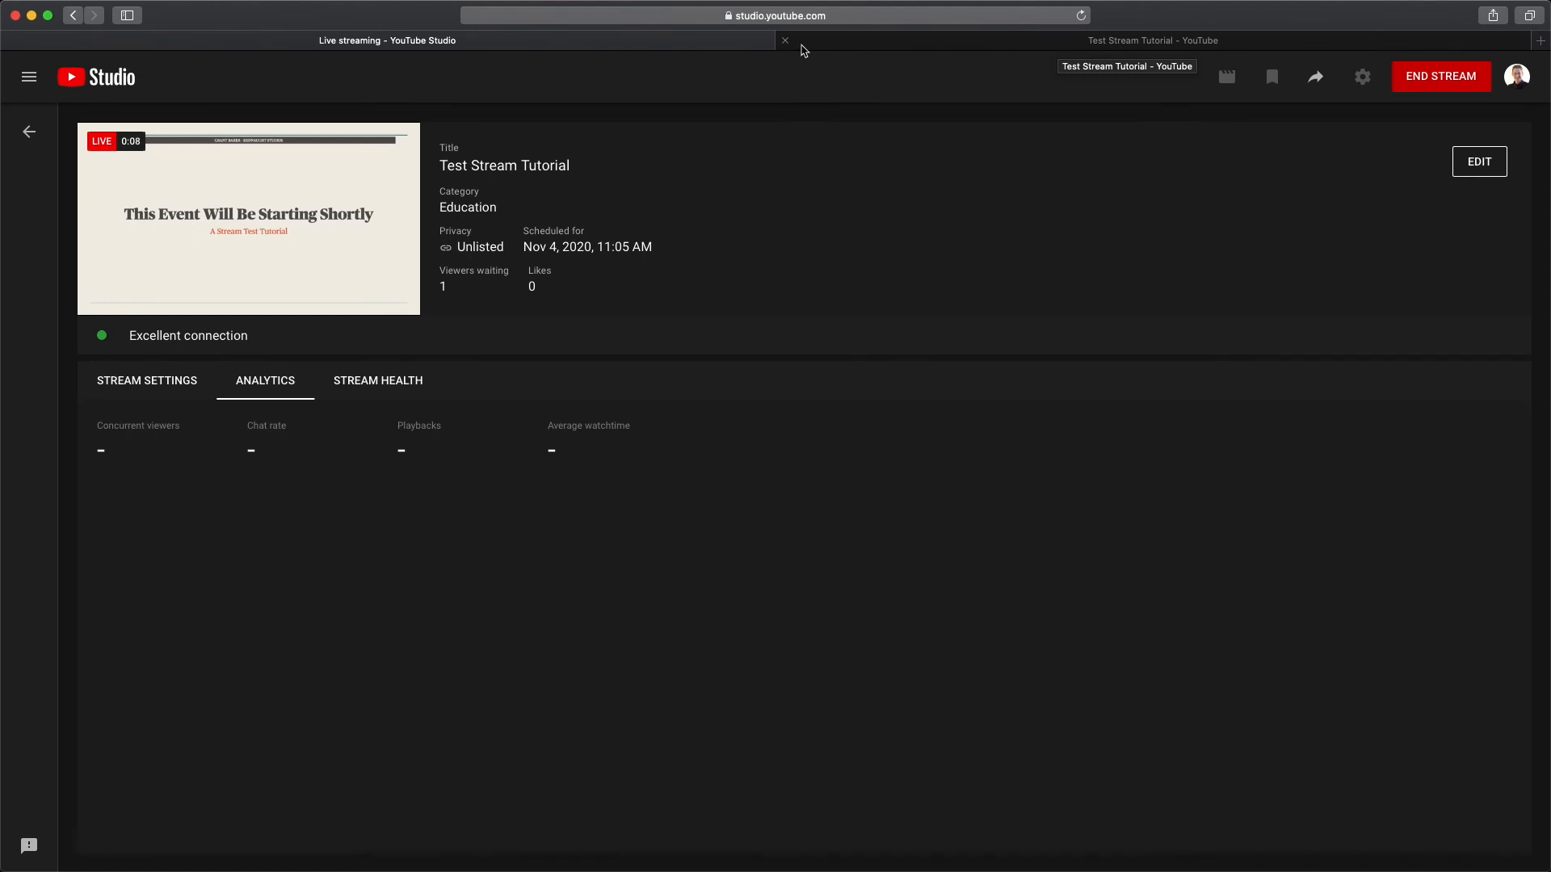
Close the old watch page and copy the live Test Stream Tutorial's shareable video link.
{"action": "left_click", "coordinate": [785, 41]}
{"action": "left_click", "coordinate": [1315, 65]}
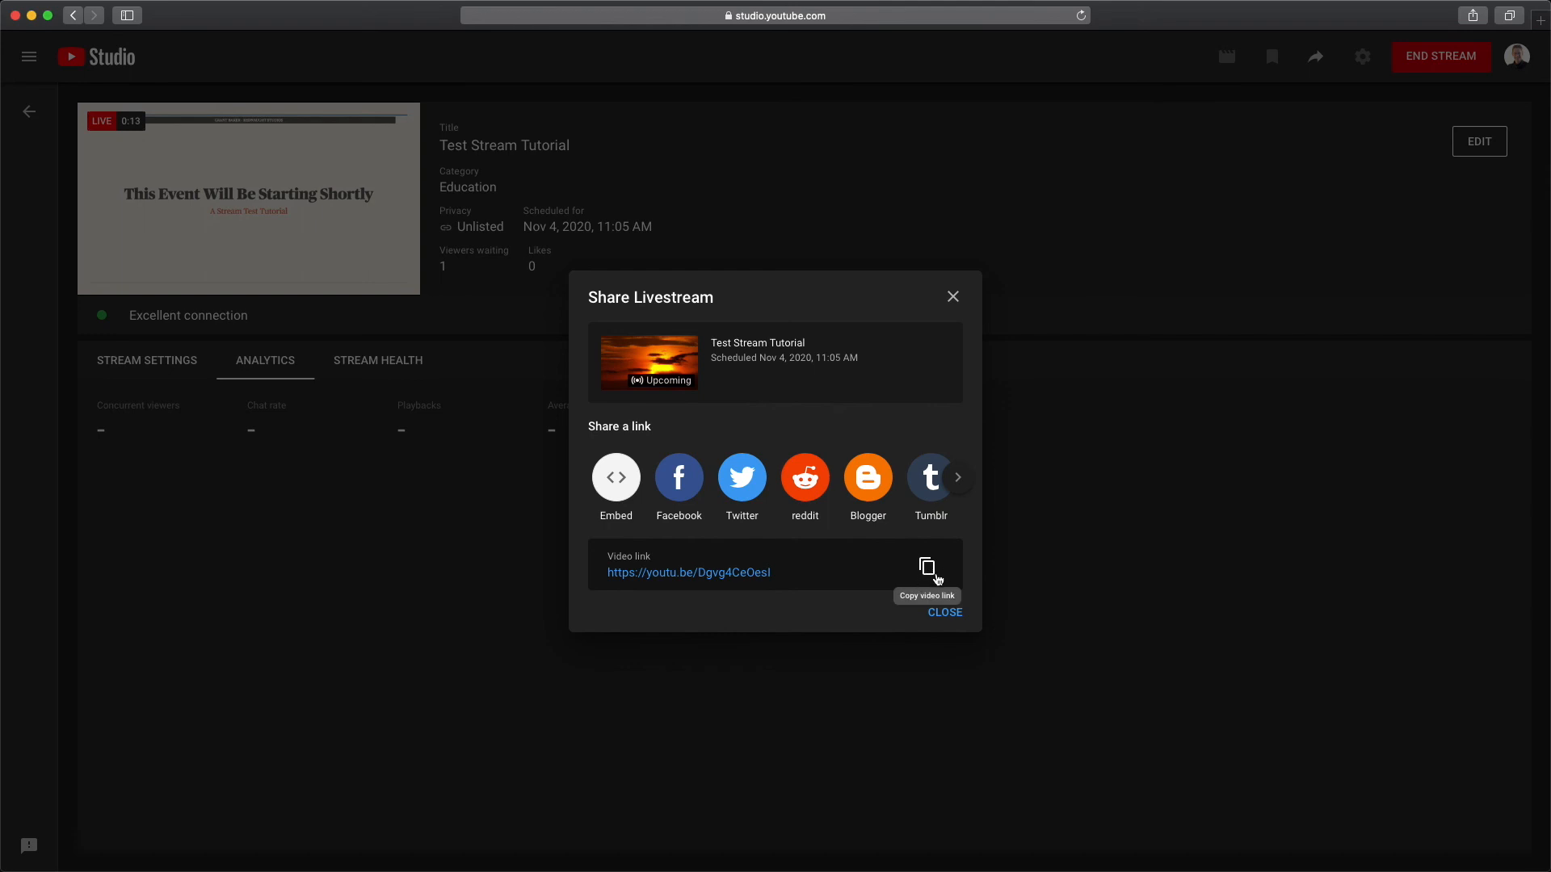
{"action": "left_click", "coordinate": [928, 568]}
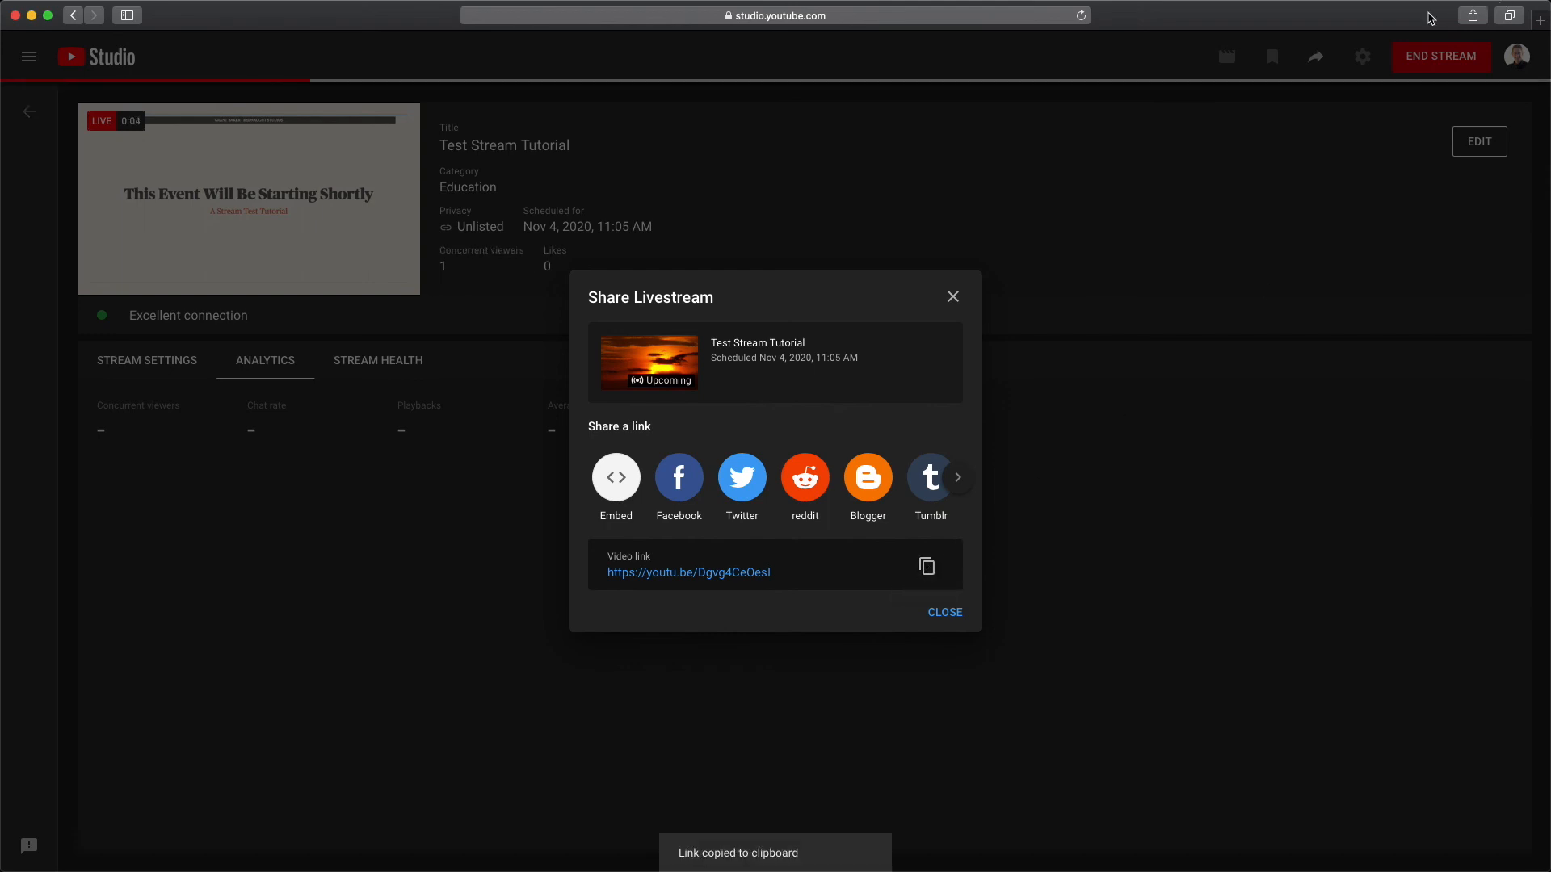
{"action": "left_click", "coordinate": [943, 615]}
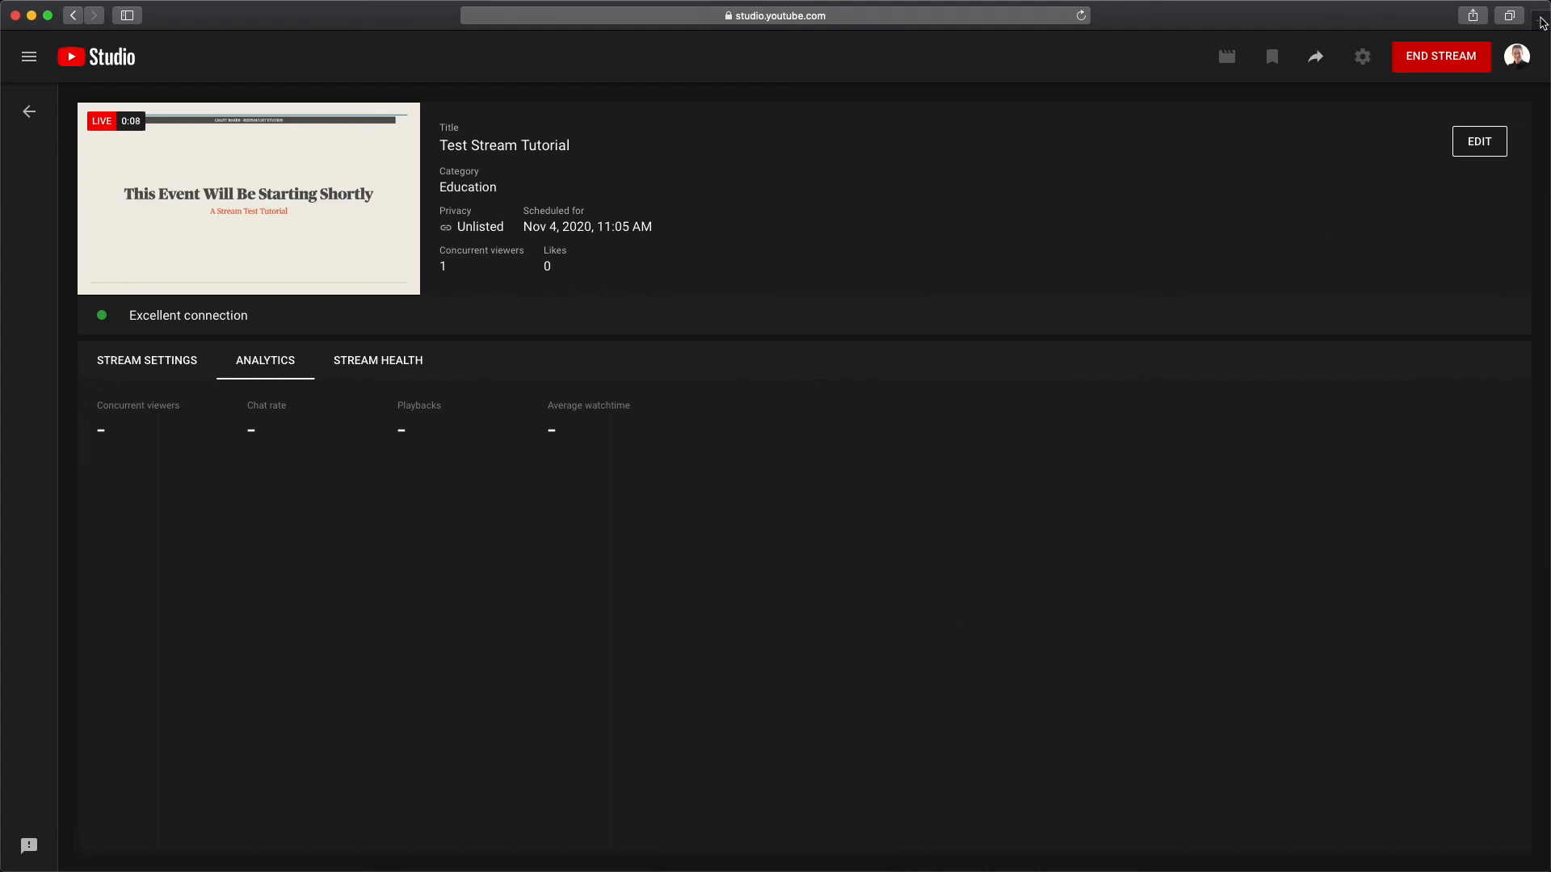
Load the copied link in a new browser tab, check the live playback, and return to the stream's YouTube Studio page.
{"action": "left_click", "coordinate": [1539, 19]}
{"action": "right_click", "coordinate": [939, 18]}
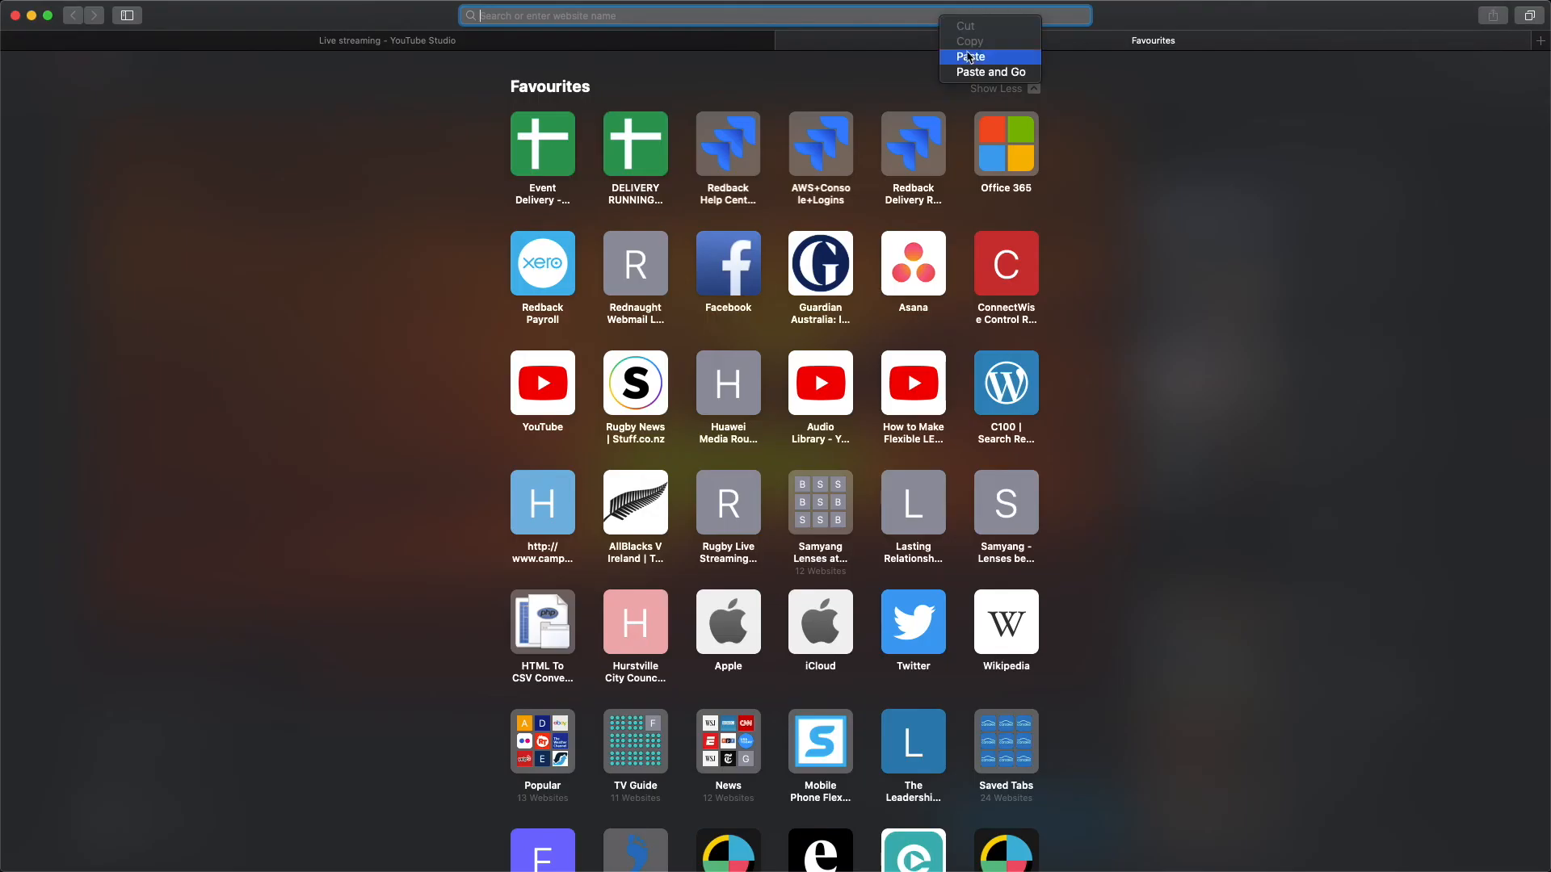
{"action": "left_click", "coordinate": [983, 75]}
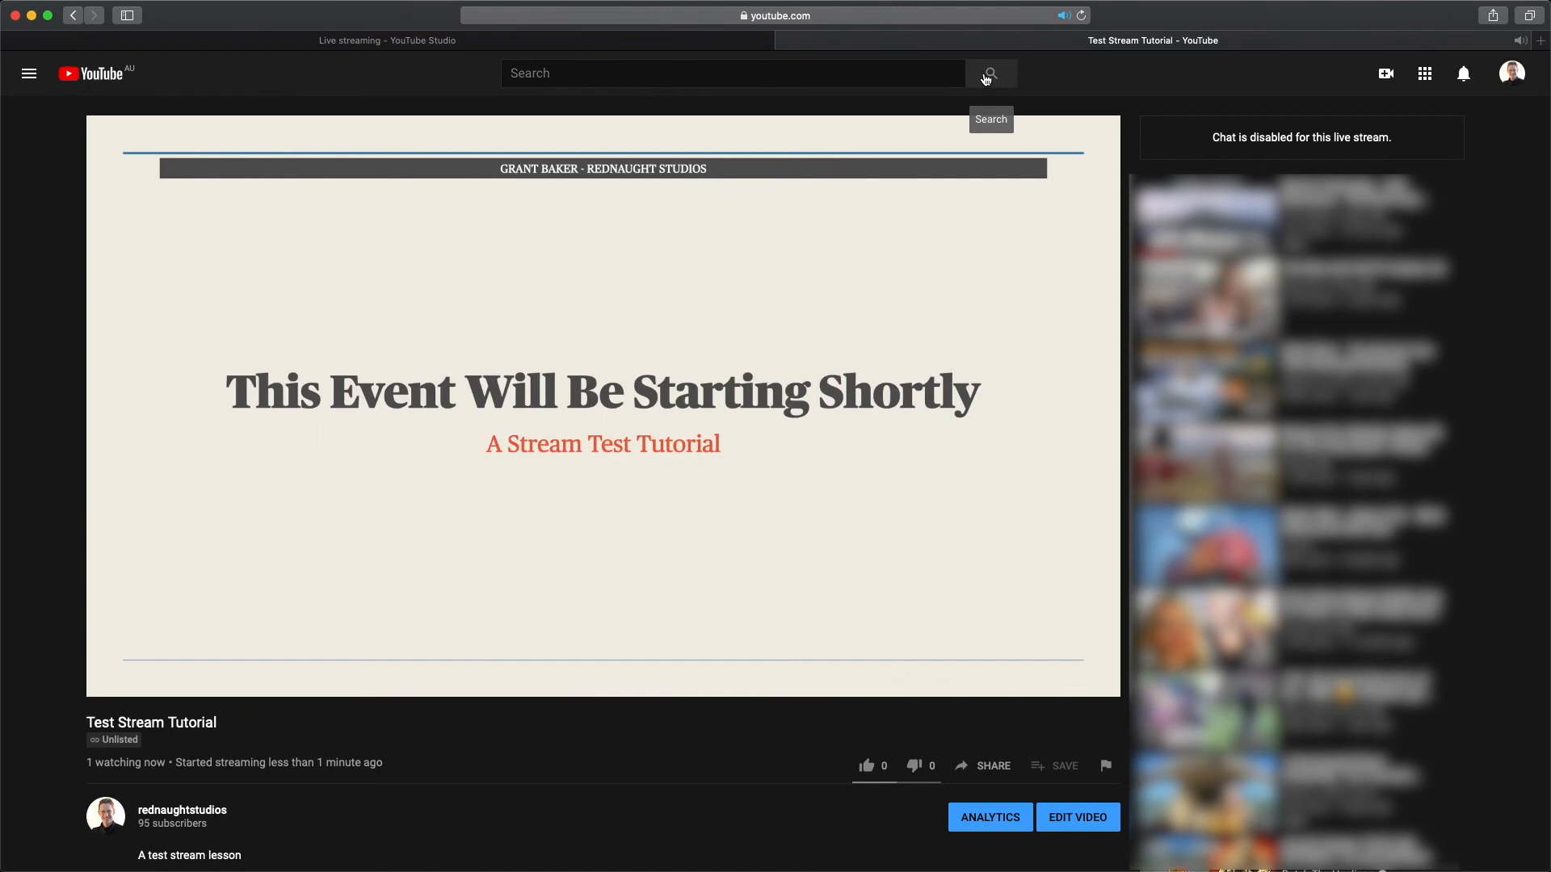
{"action": "left_click", "coordinate": [712, 46]}
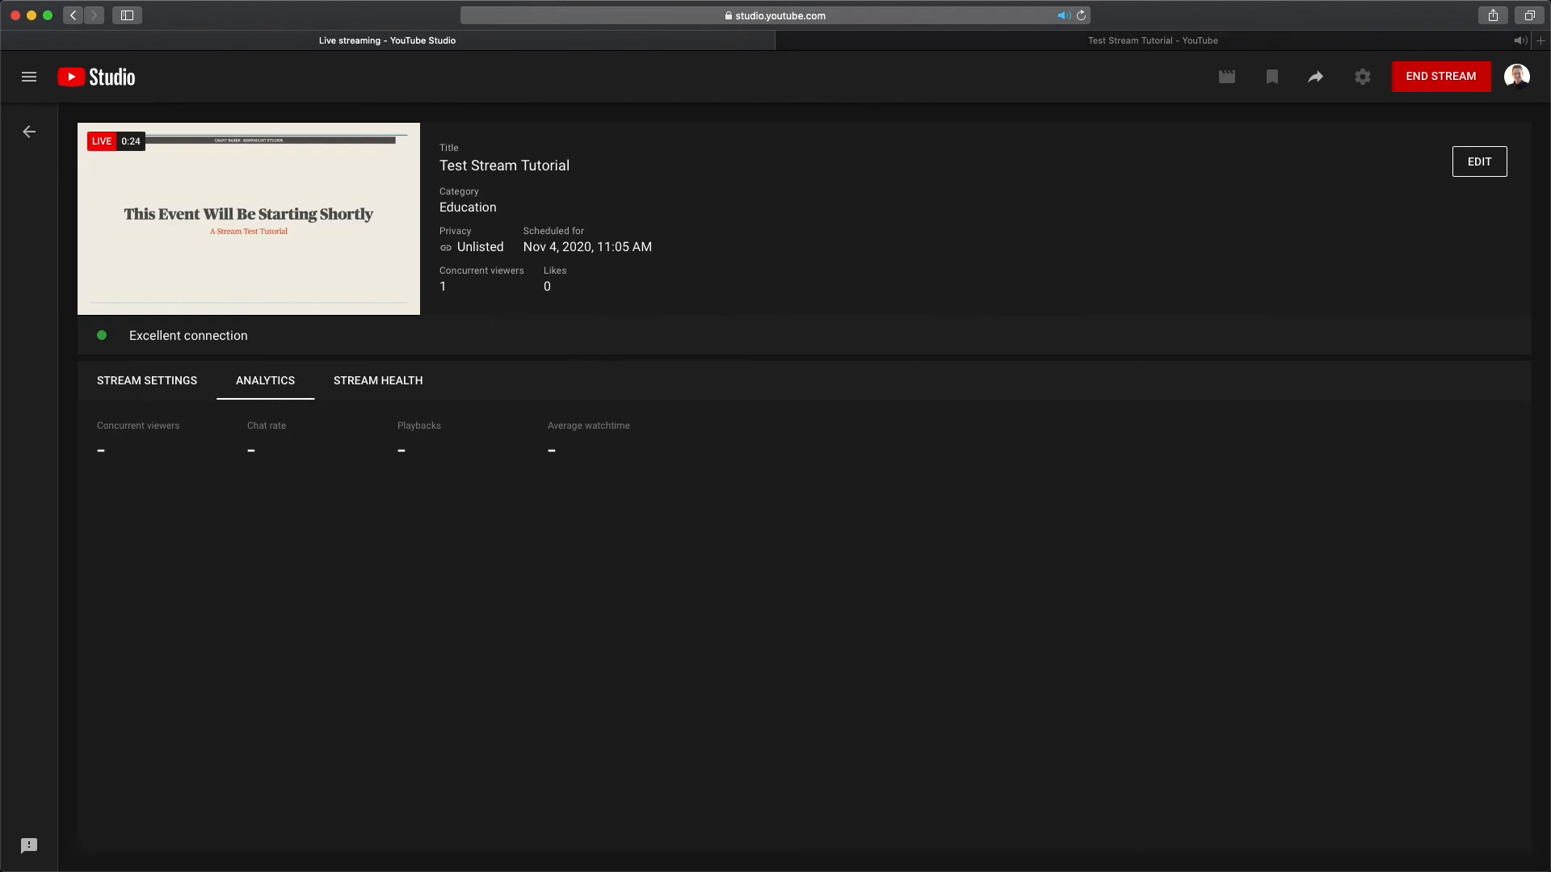
End the Test Stream Tutorial live stream in YouTube Studio and confirm ending it.
{"action": "key", "text": "super+Tab"}
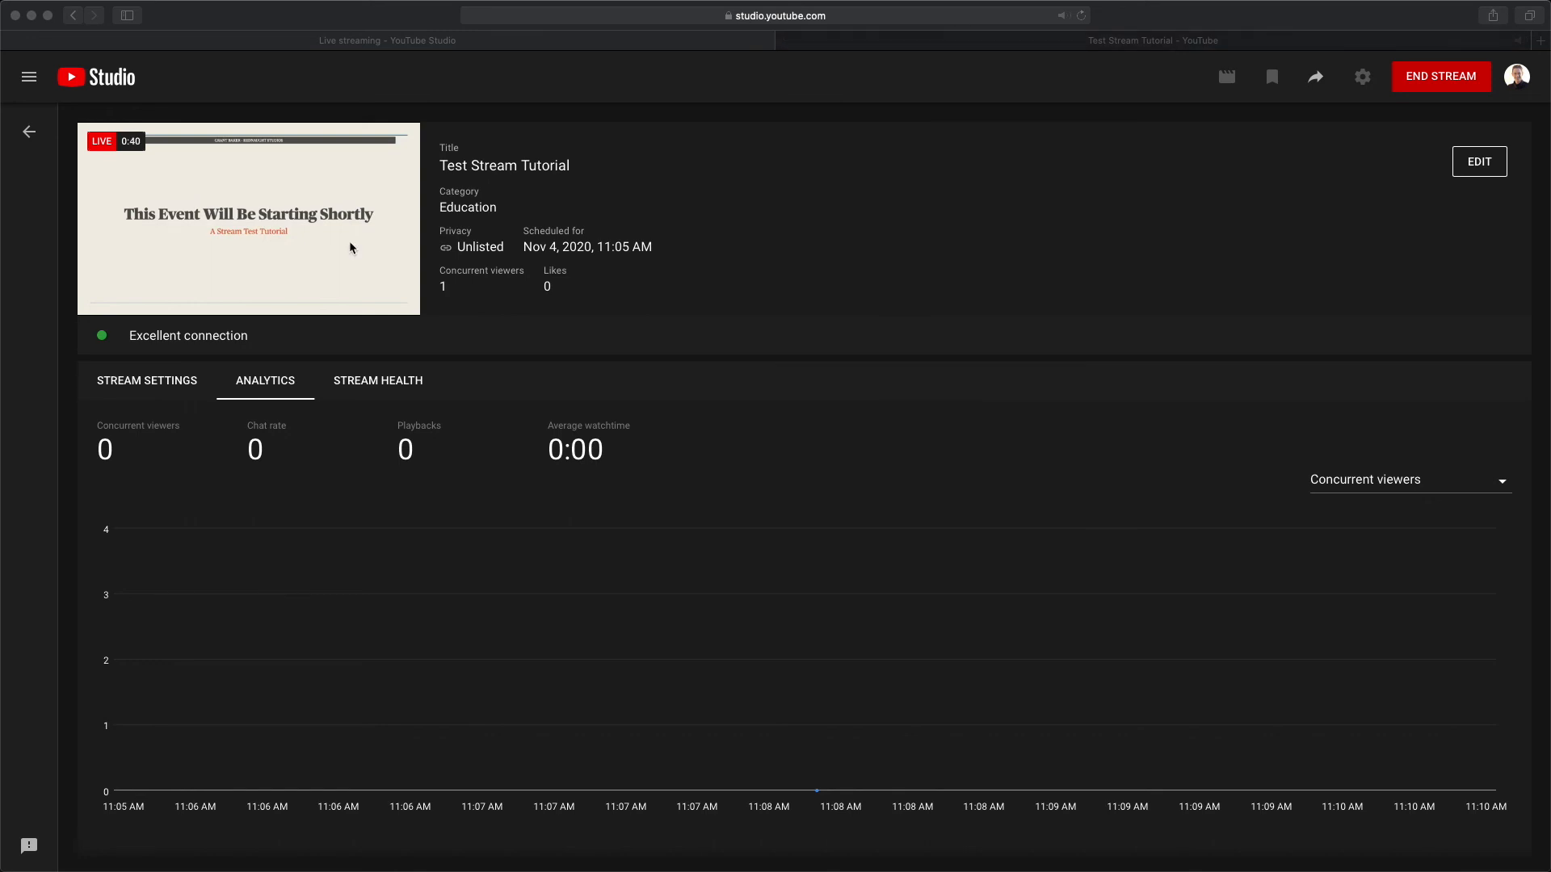
{"action": "left_click", "coordinate": [417, 92]}
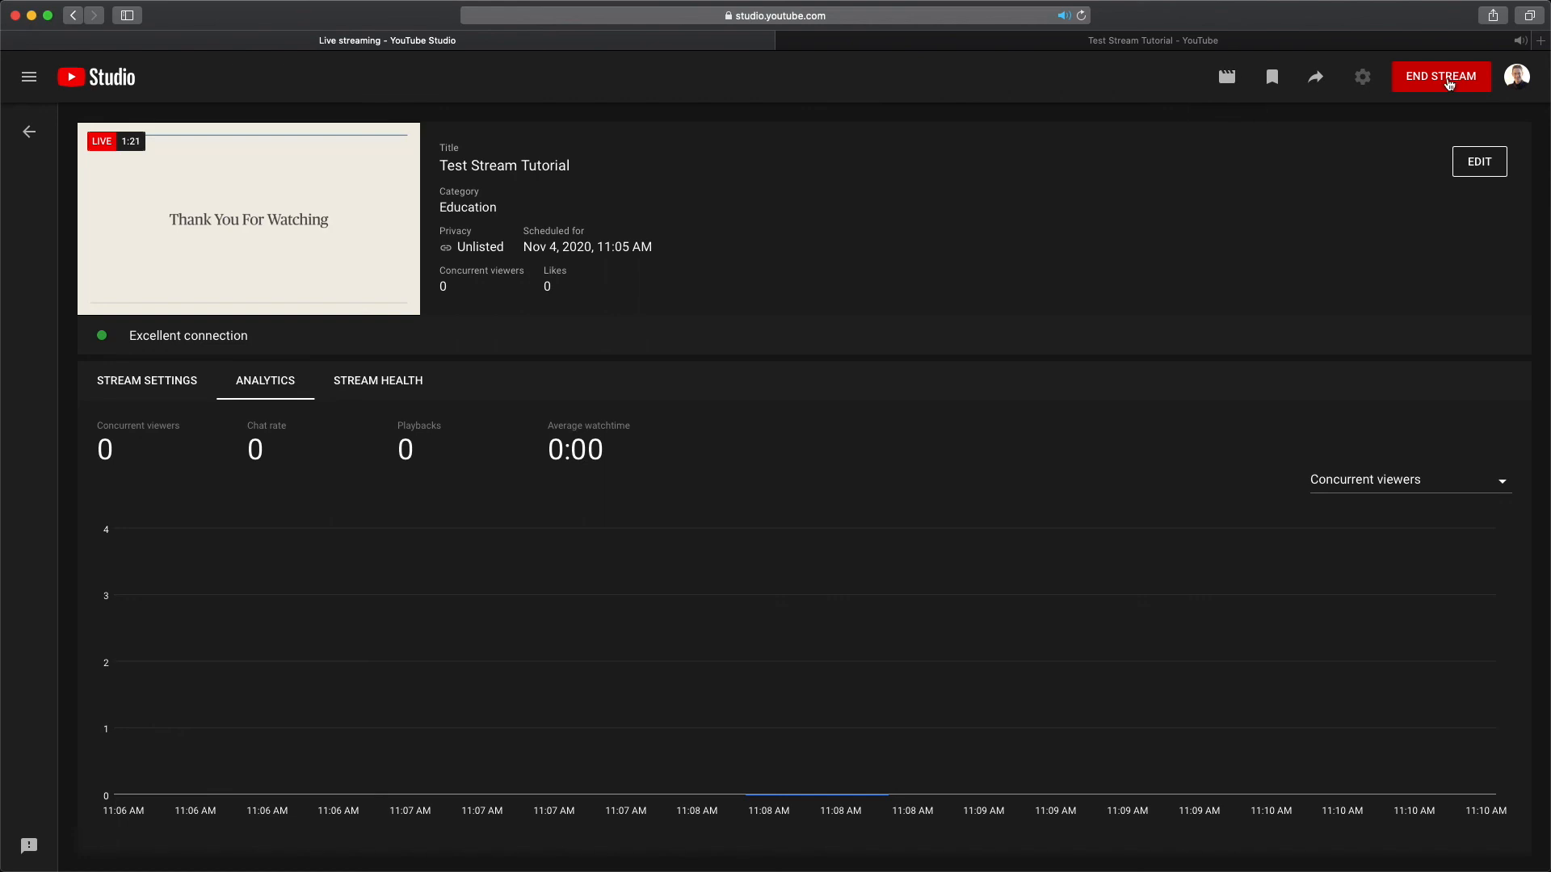
{"action": "left_click", "coordinate": [1450, 84]}
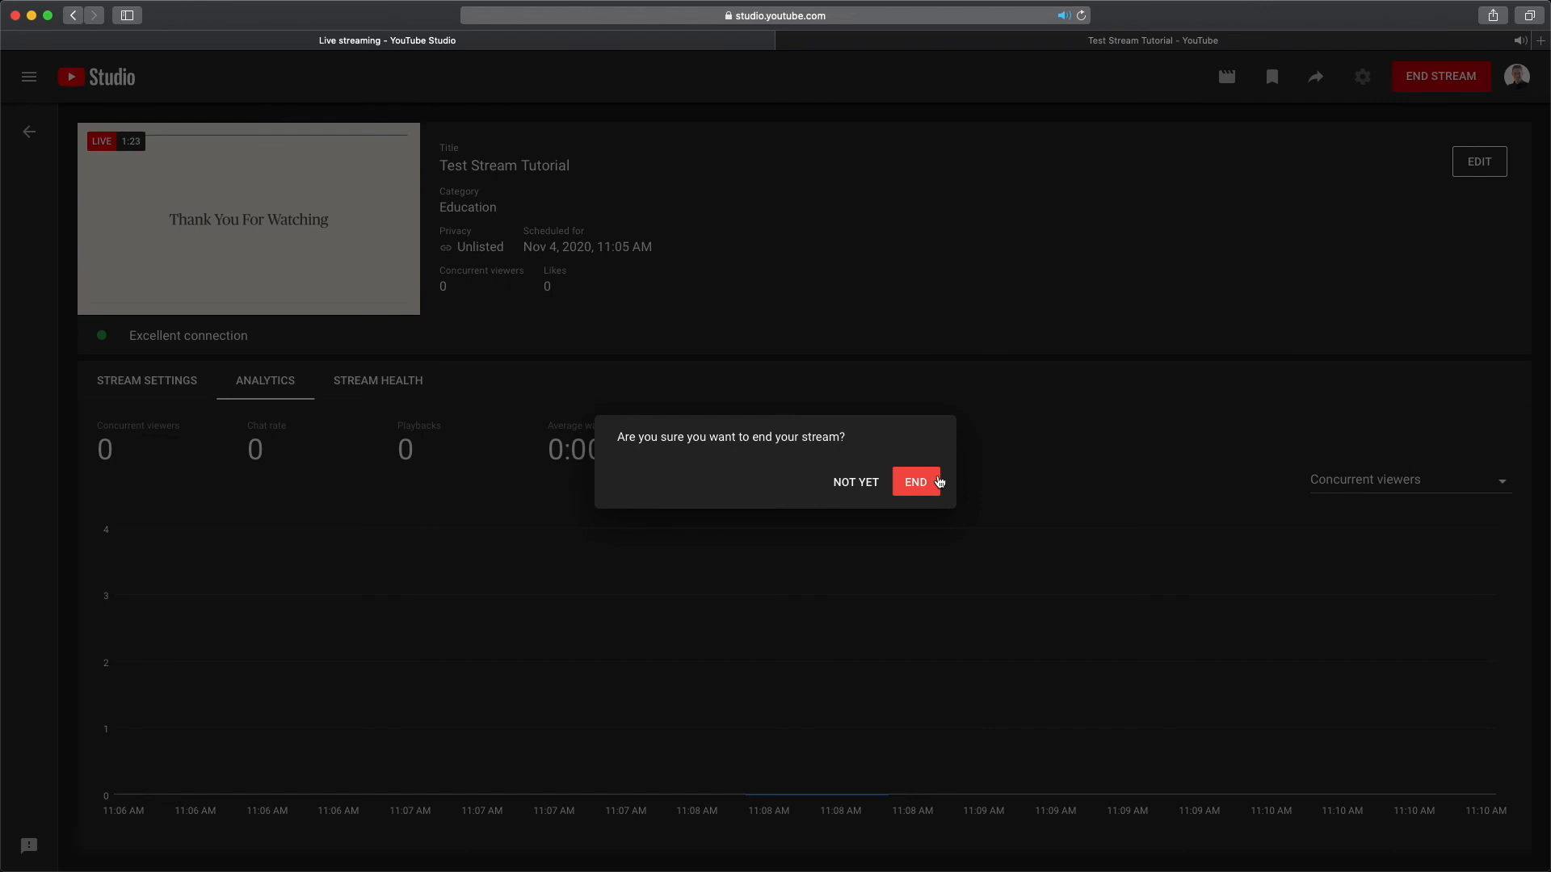
{"action": "left_click", "coordinate": [920, 490]}
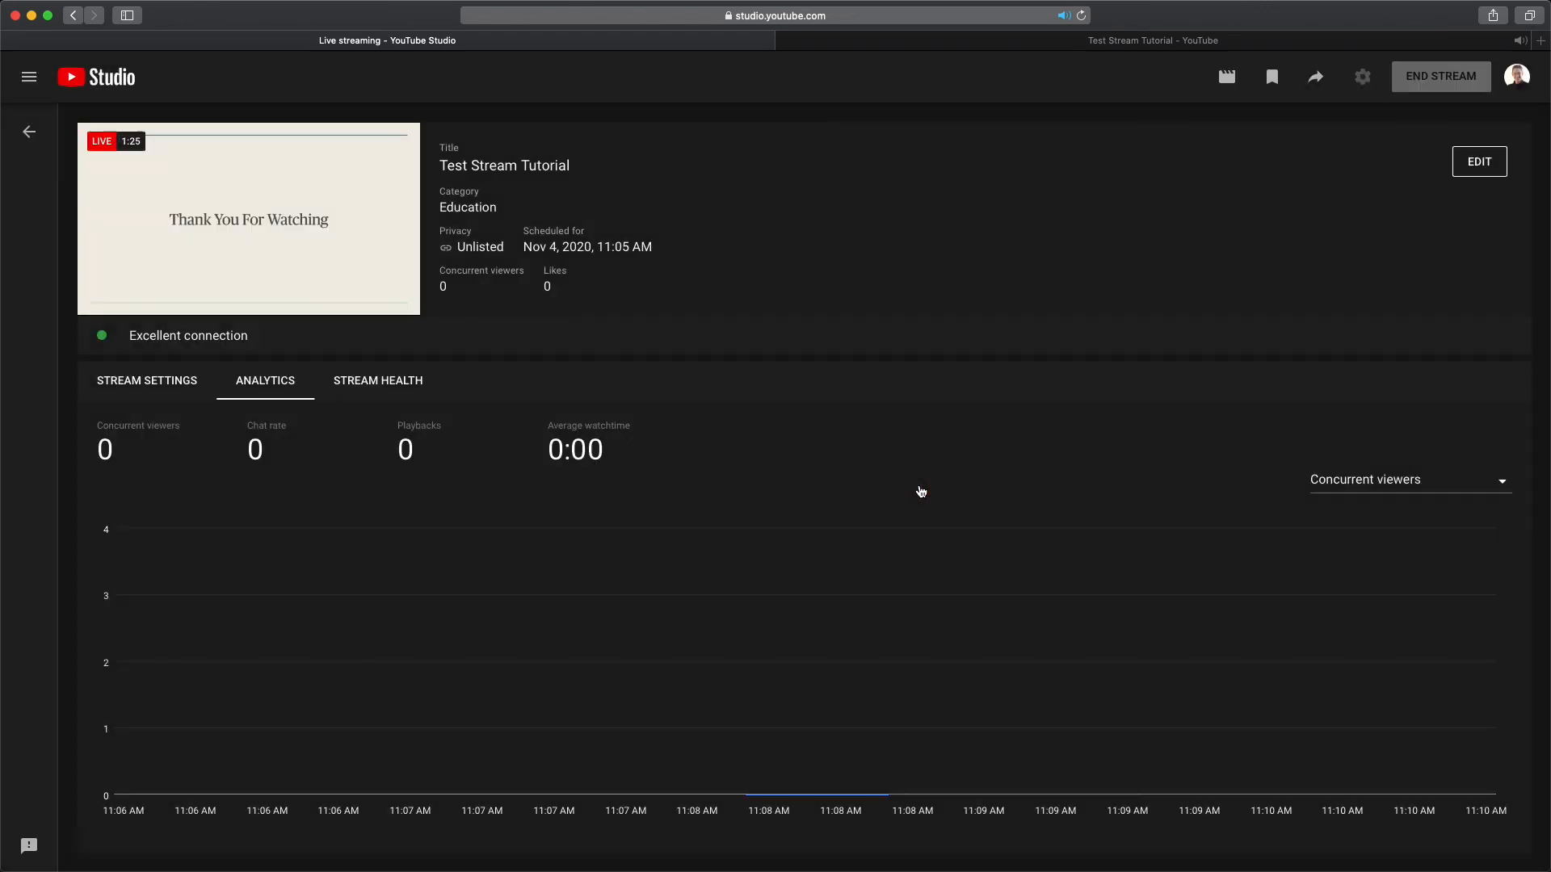